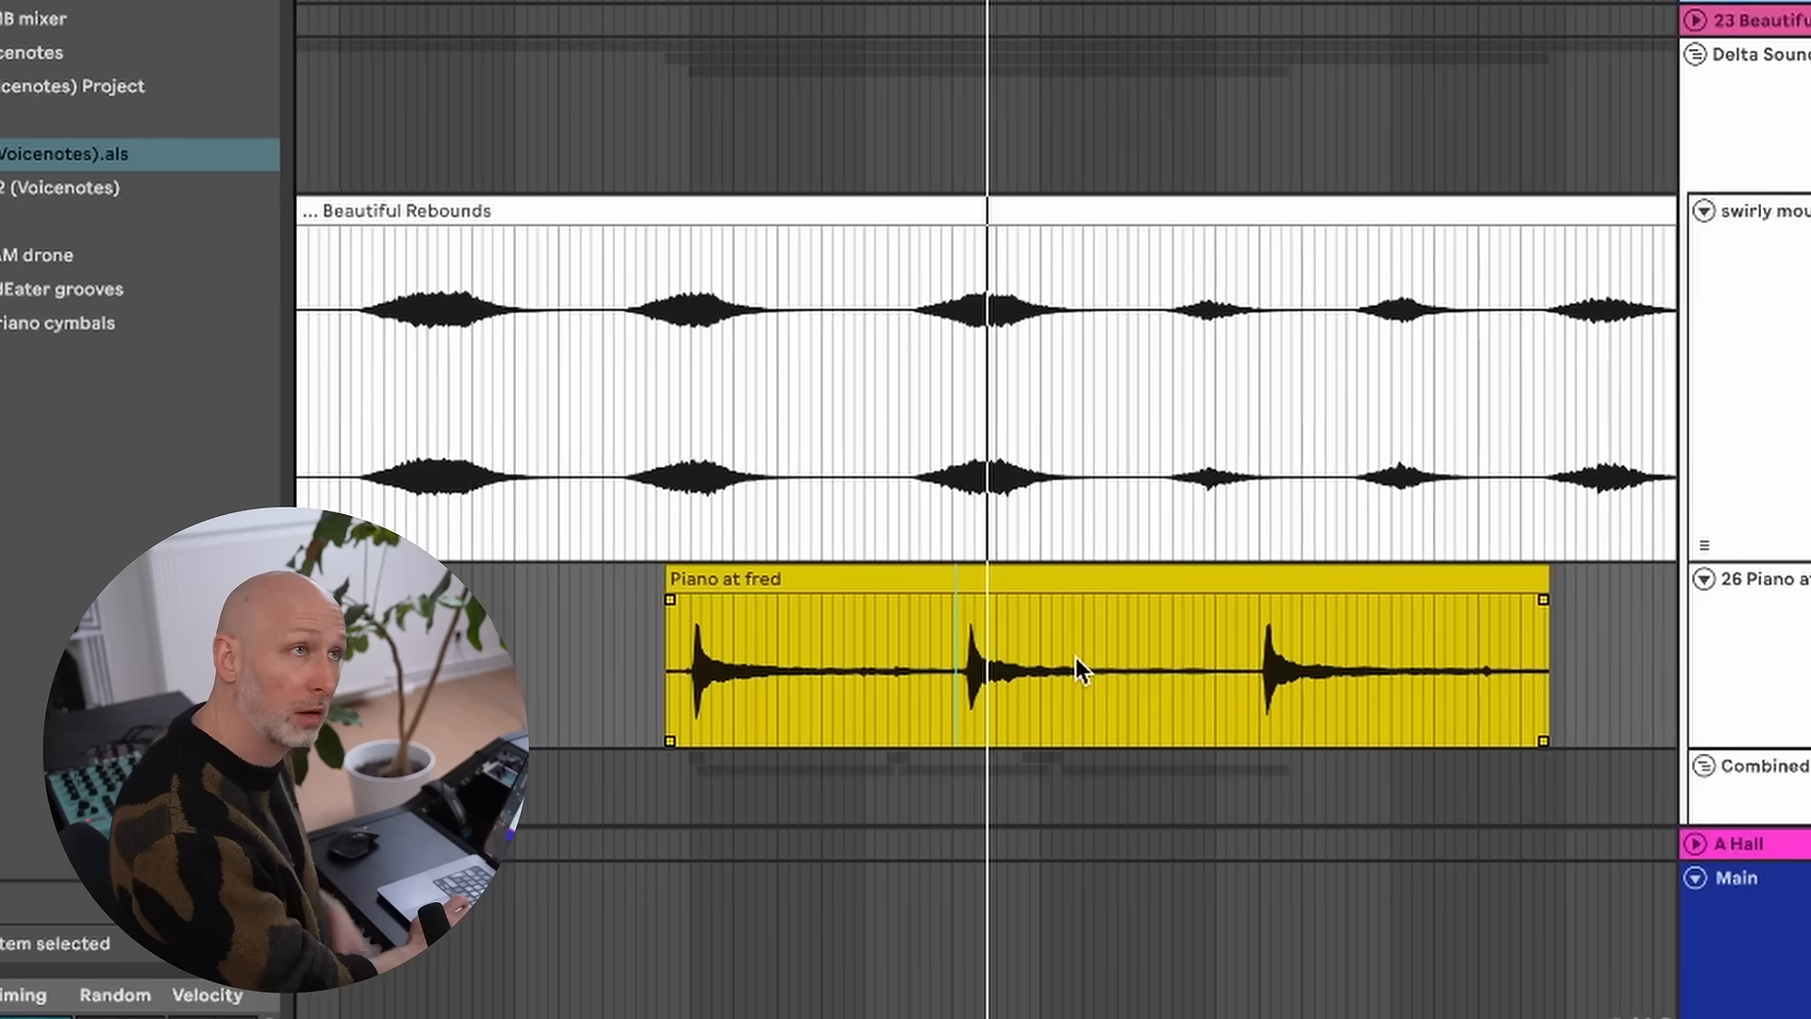
- Play the Piano at fred clip alongside the Beautiful Rebounds clip above it
click(1200, 641)
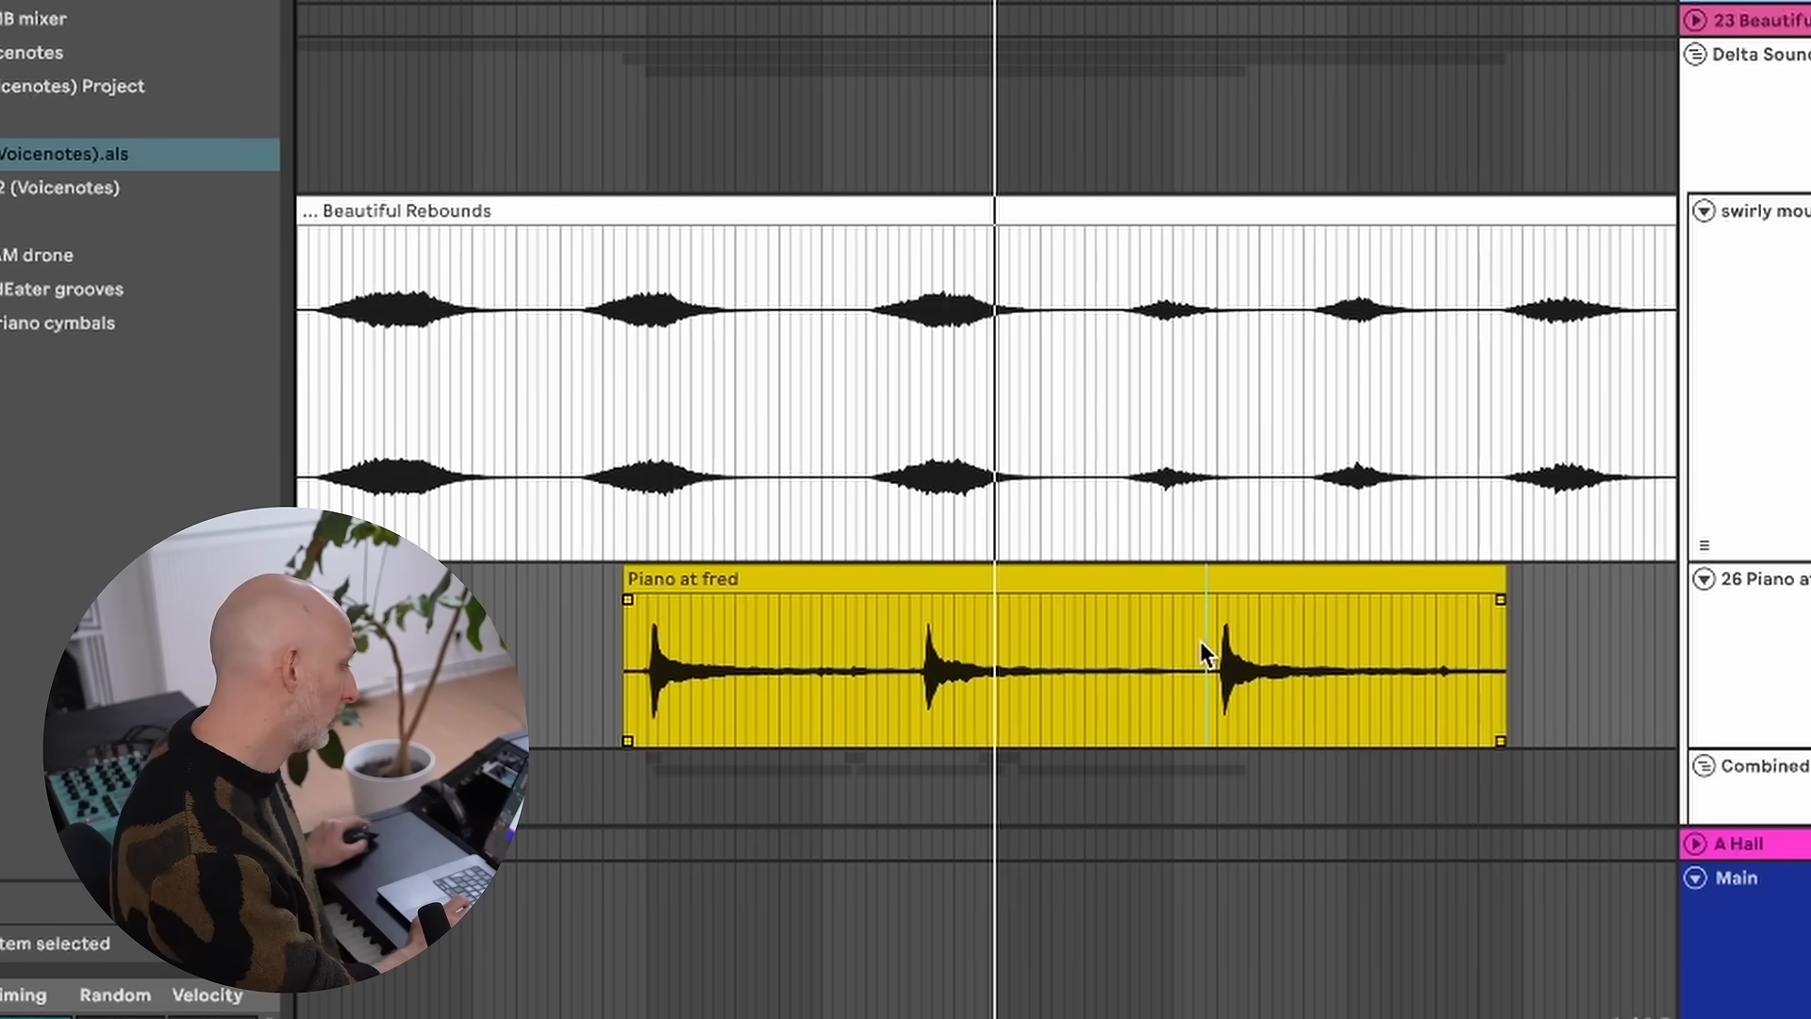
key(space)
key(space)
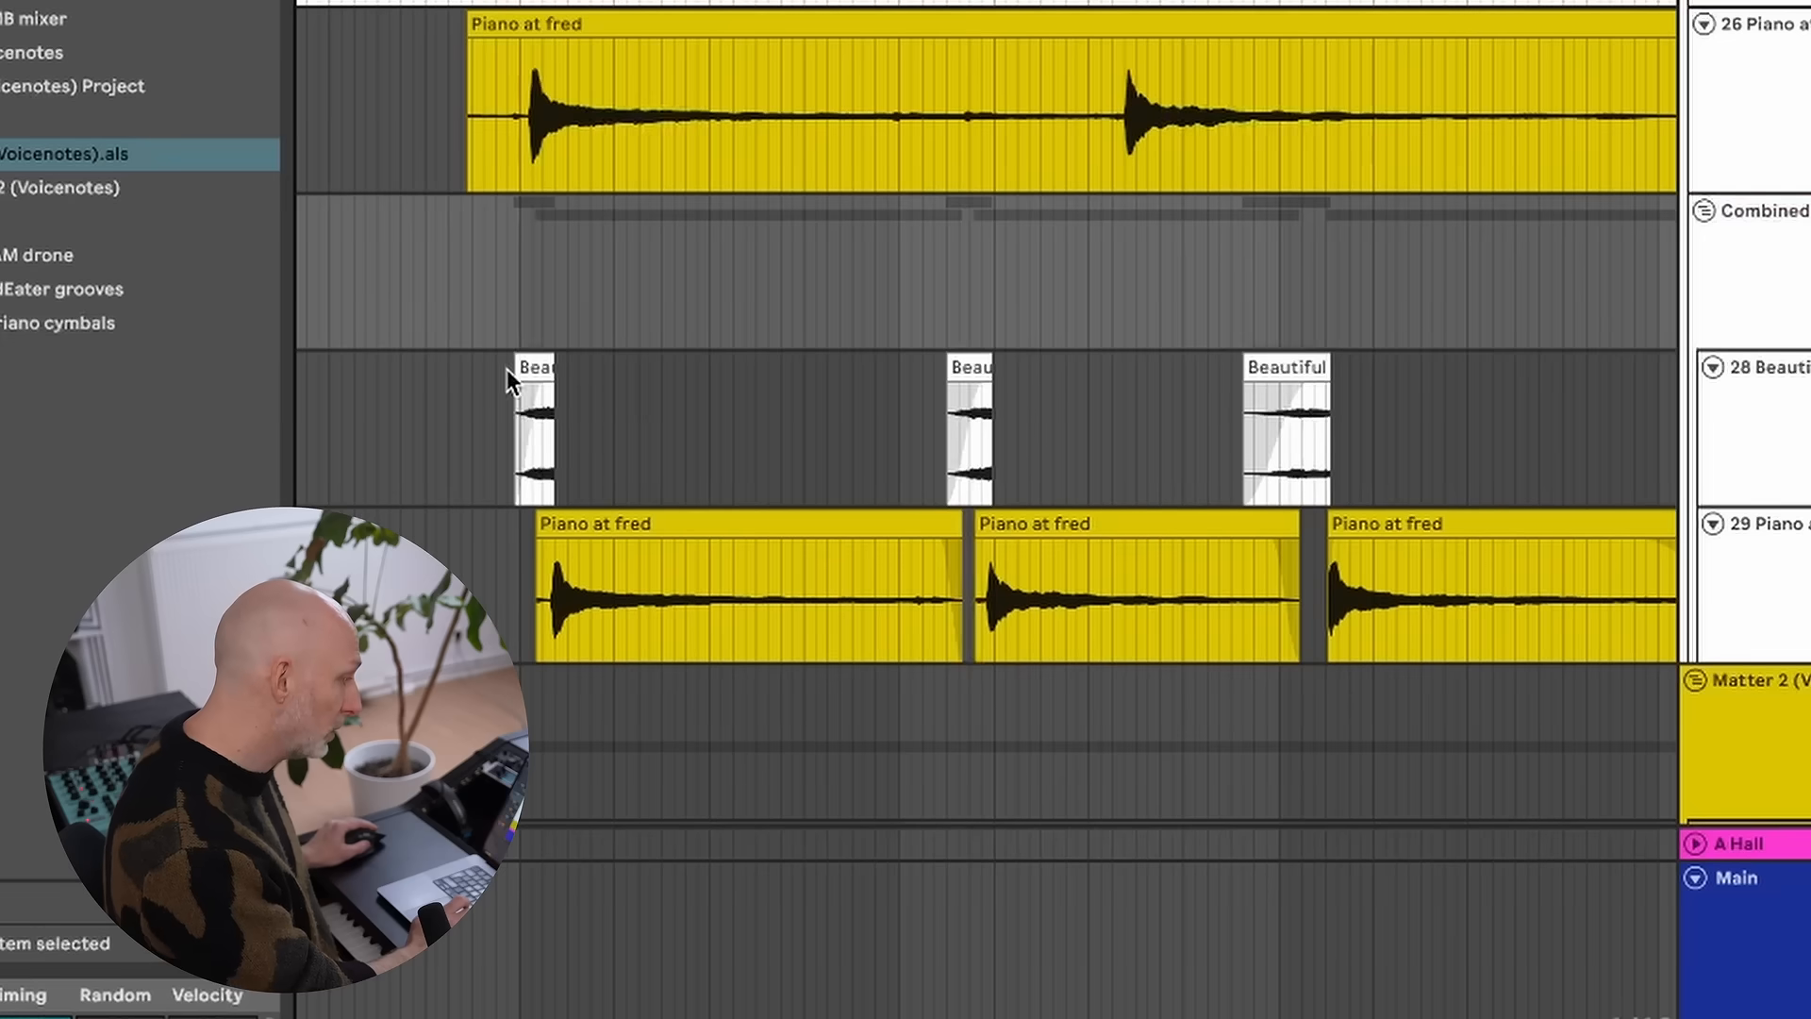
- Select the first Beautiful Rebounds and Piano at fred clips in the Combined group and play the combined sound from before them
drag(515, 416, 671, 566)
click(511, 445)
drag(501, 417, 638, 556)
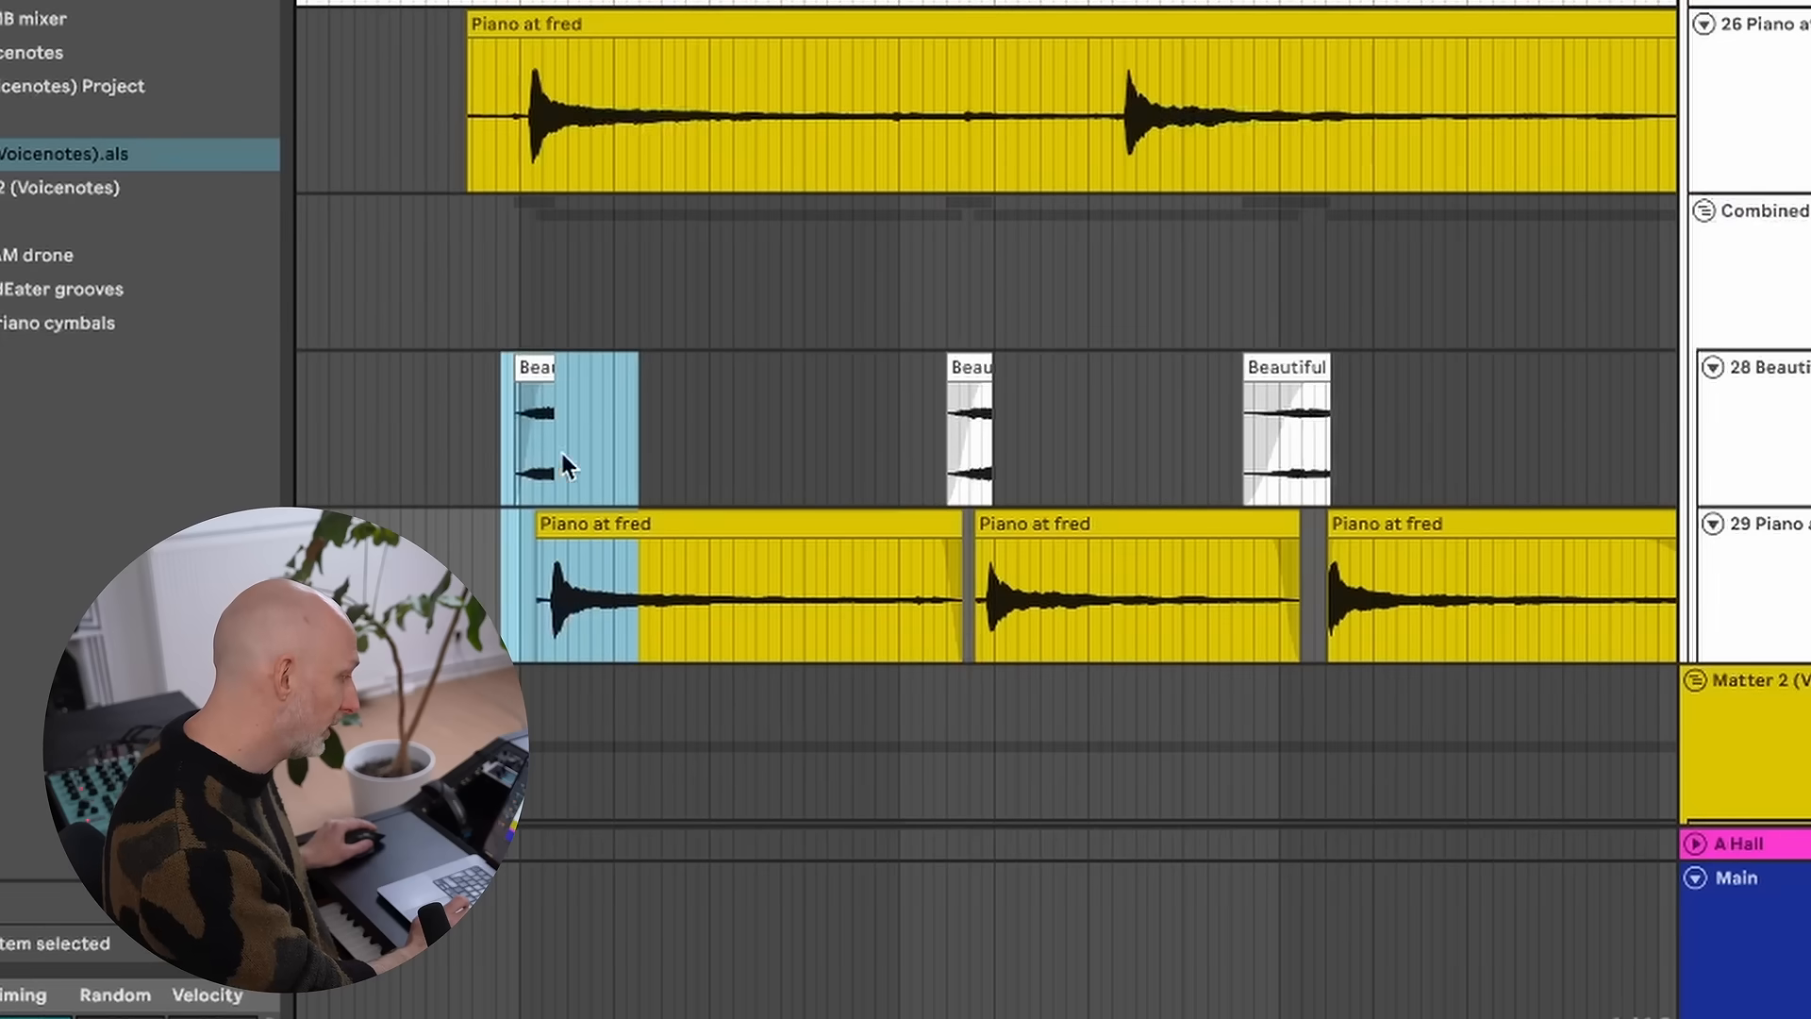
click(479, 385)
drag(539, 3, 572, 55)
click(361, 432)
key(space)
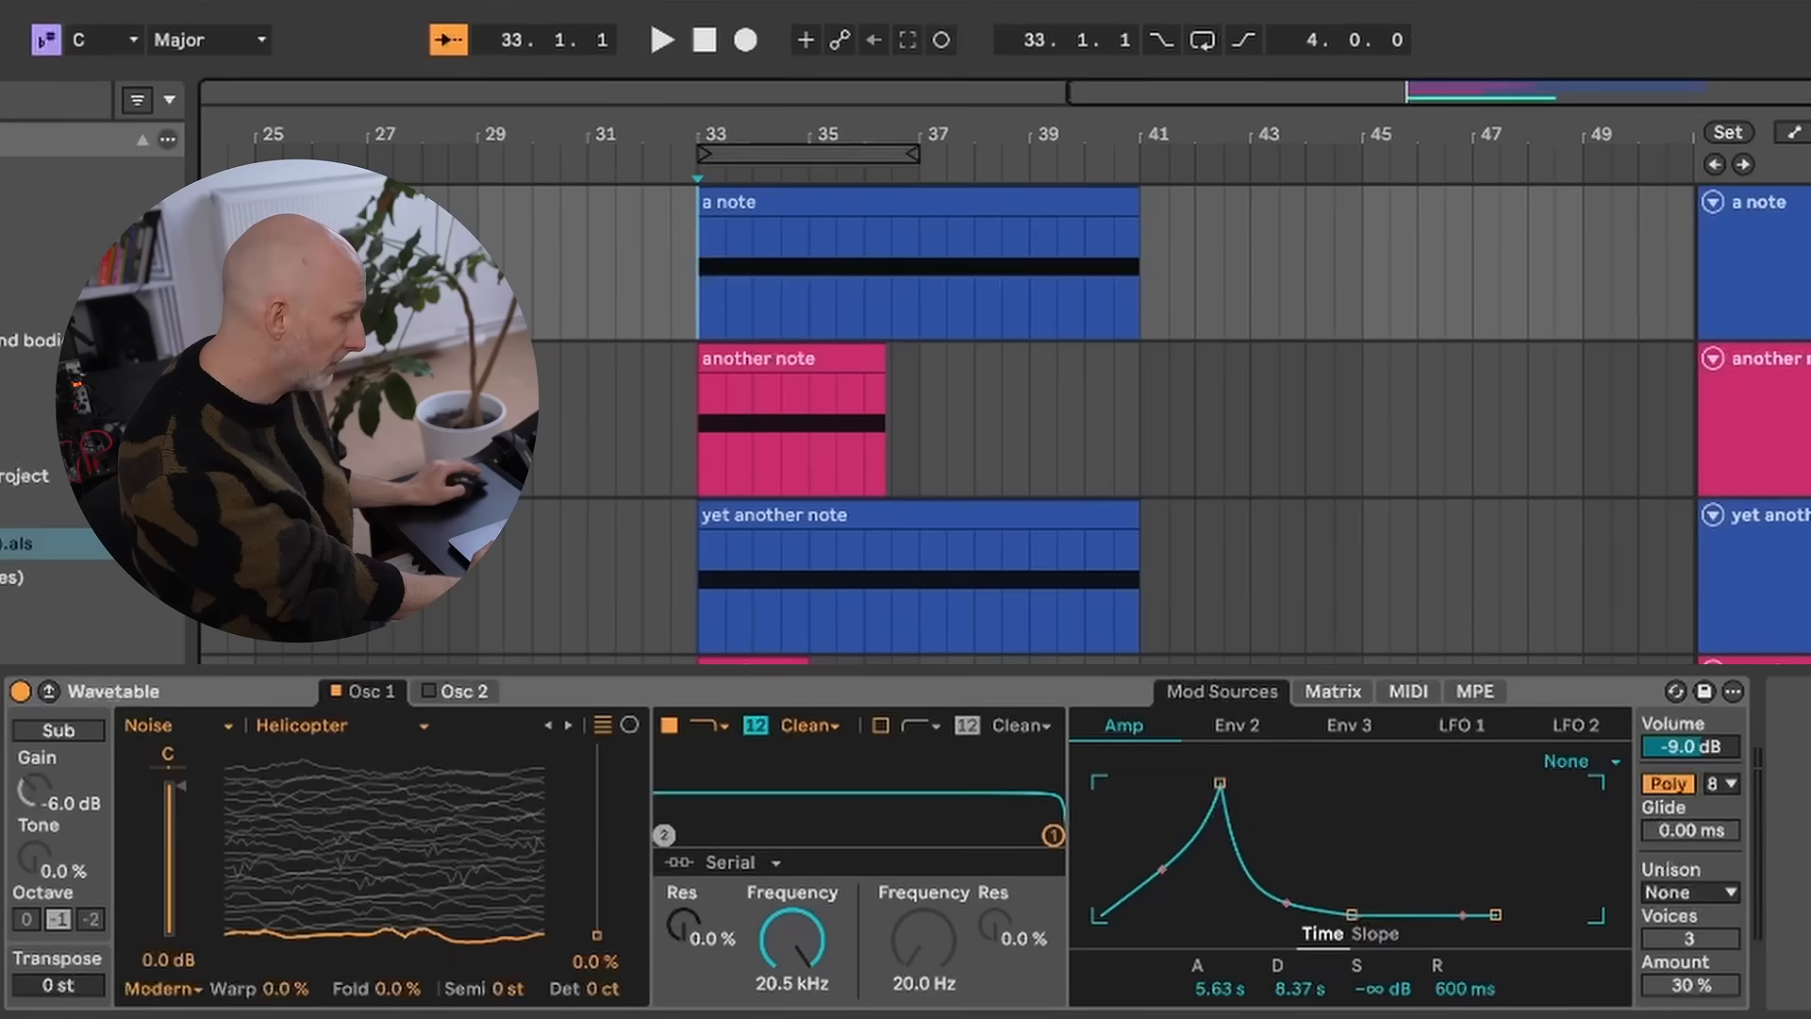
- Play the a note clip from bar 33 and examine its Wavetable modulation matrix
key(space)
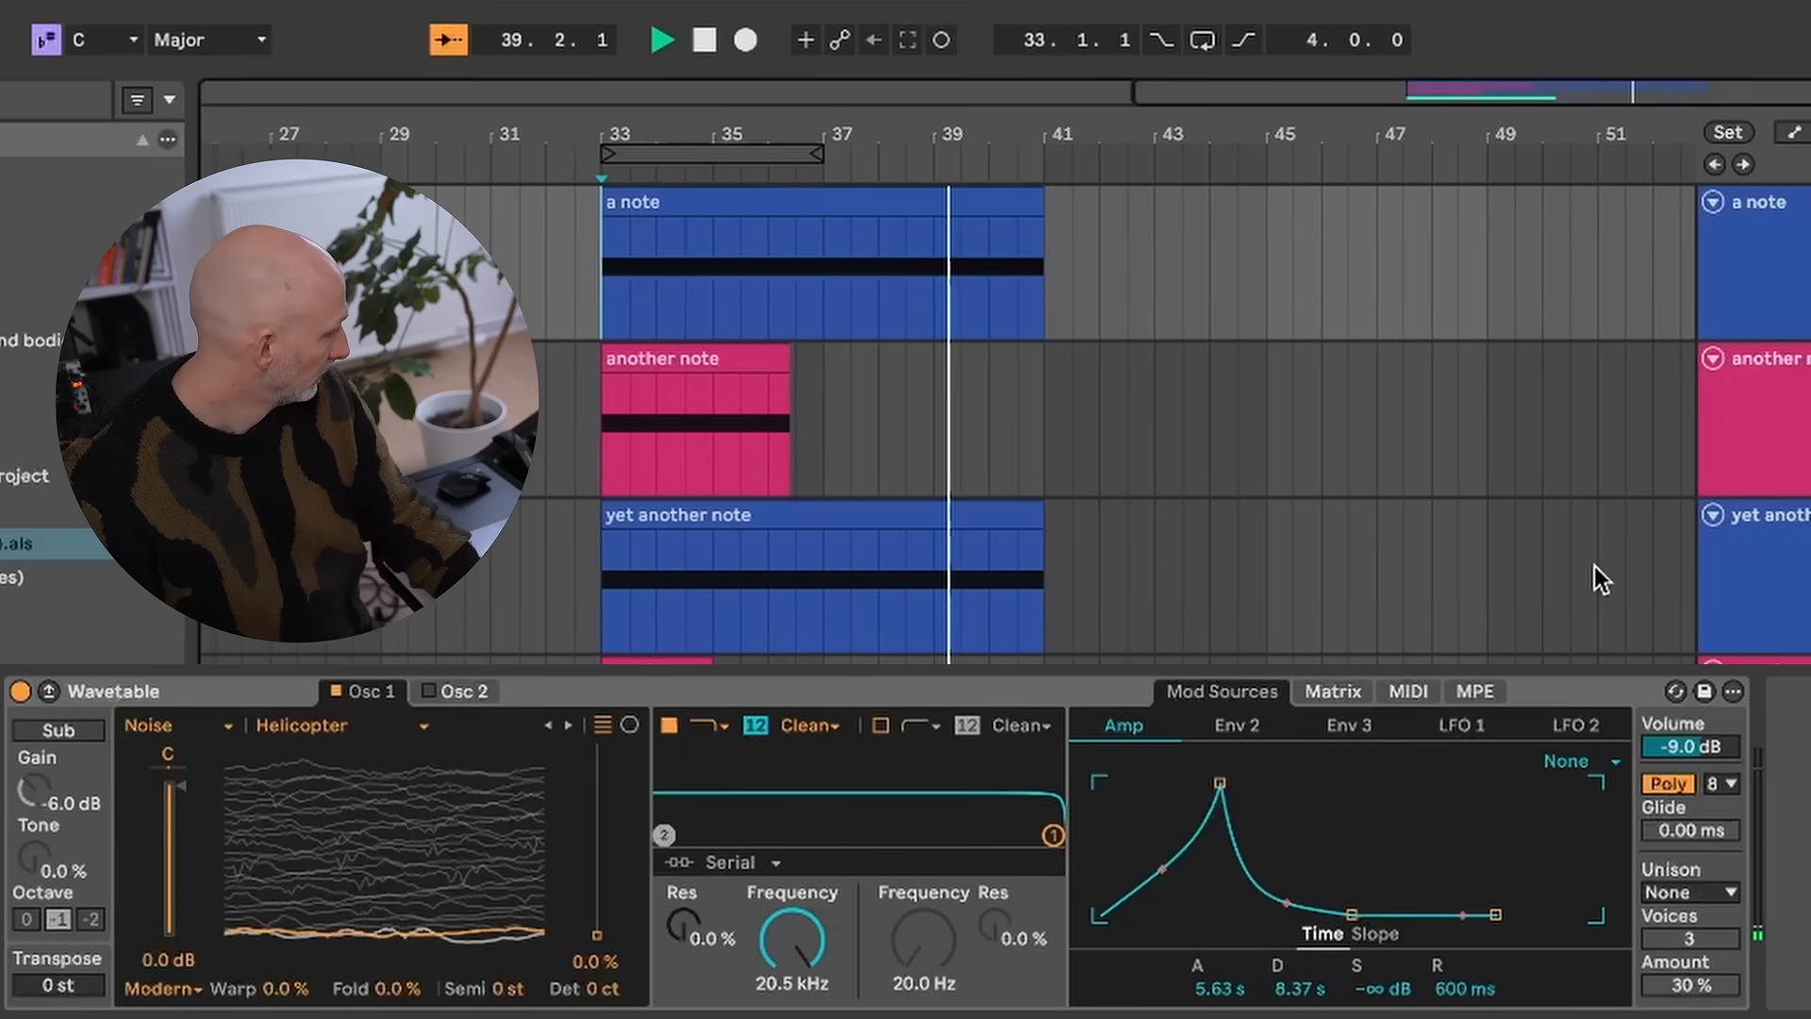
key(space)
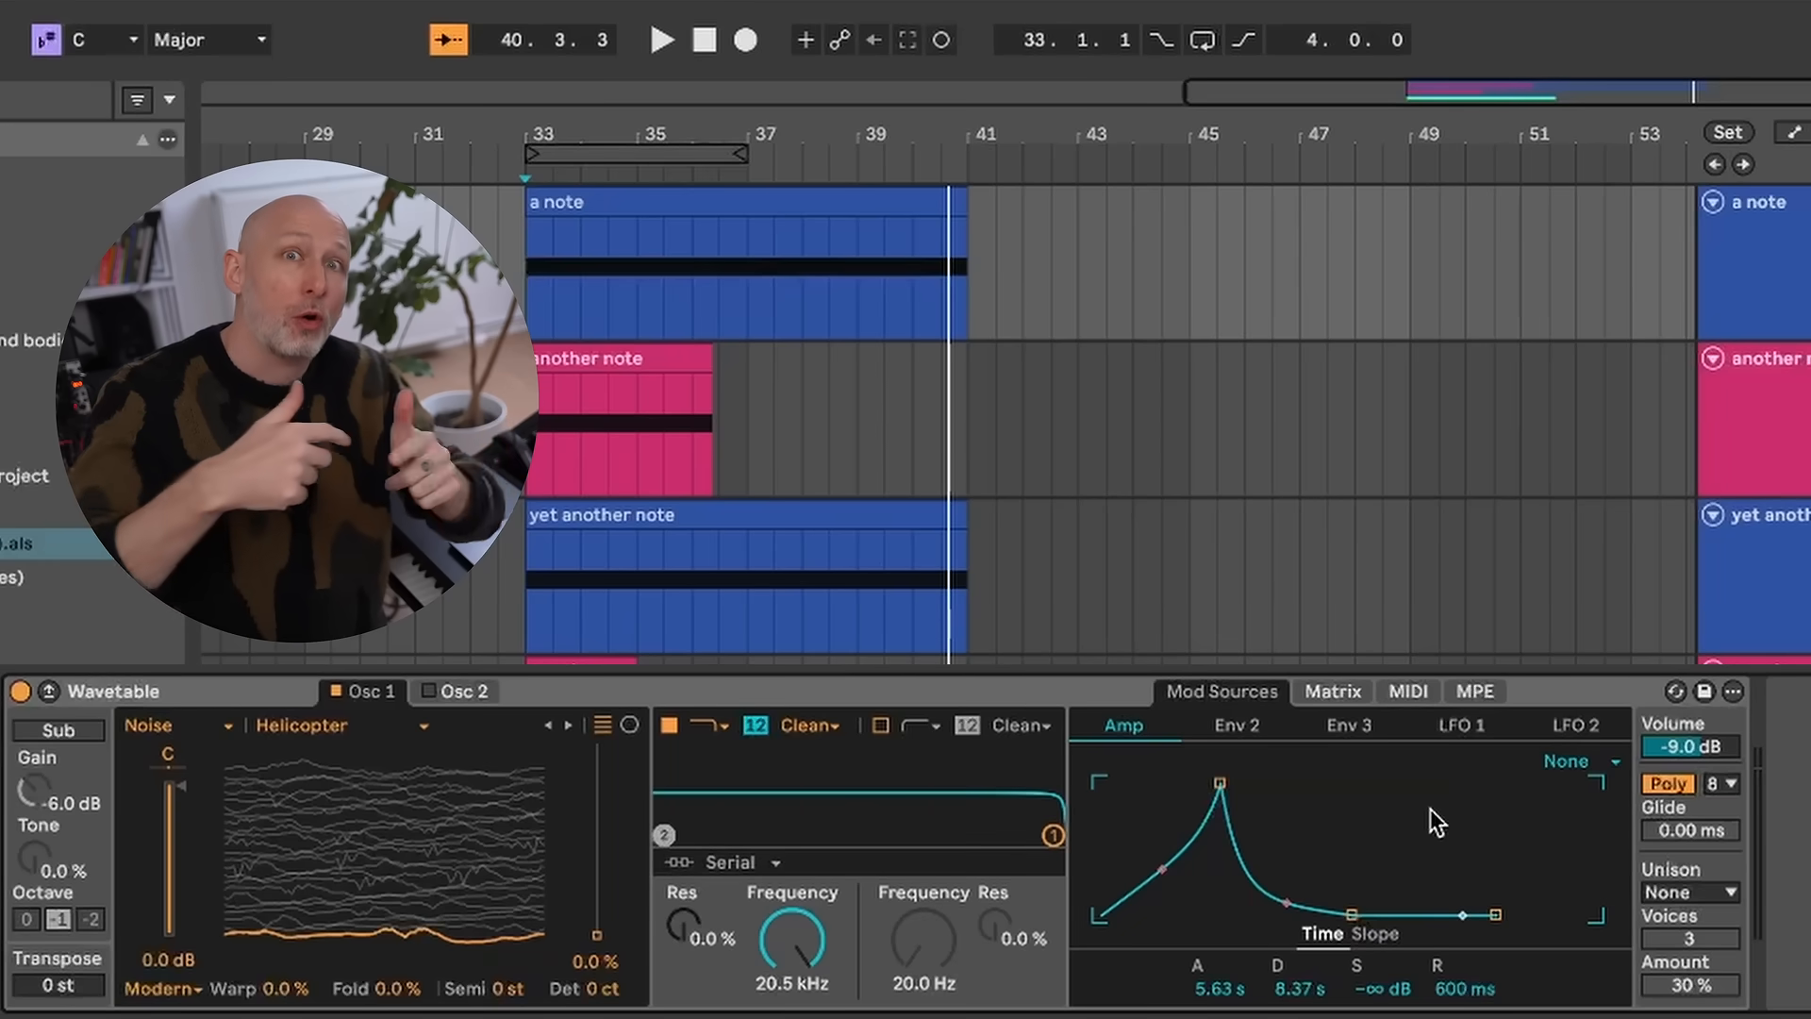
click(1333, 690)
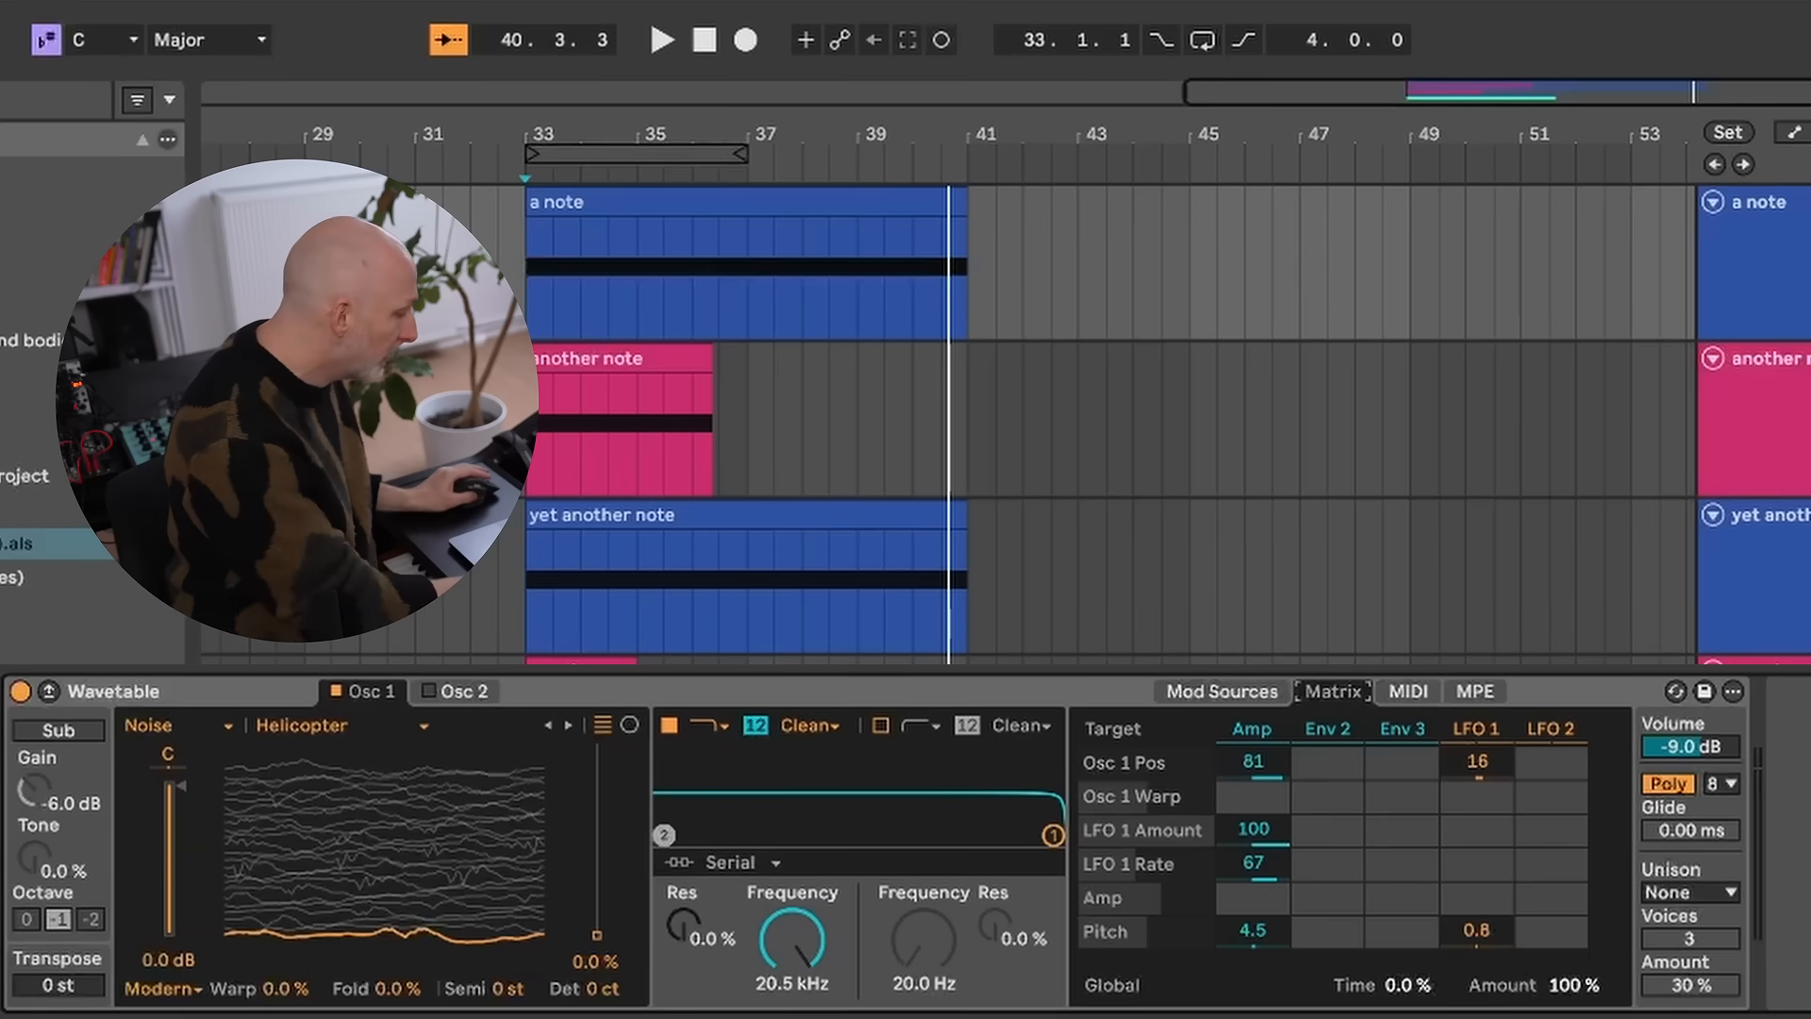
click(857, 204)
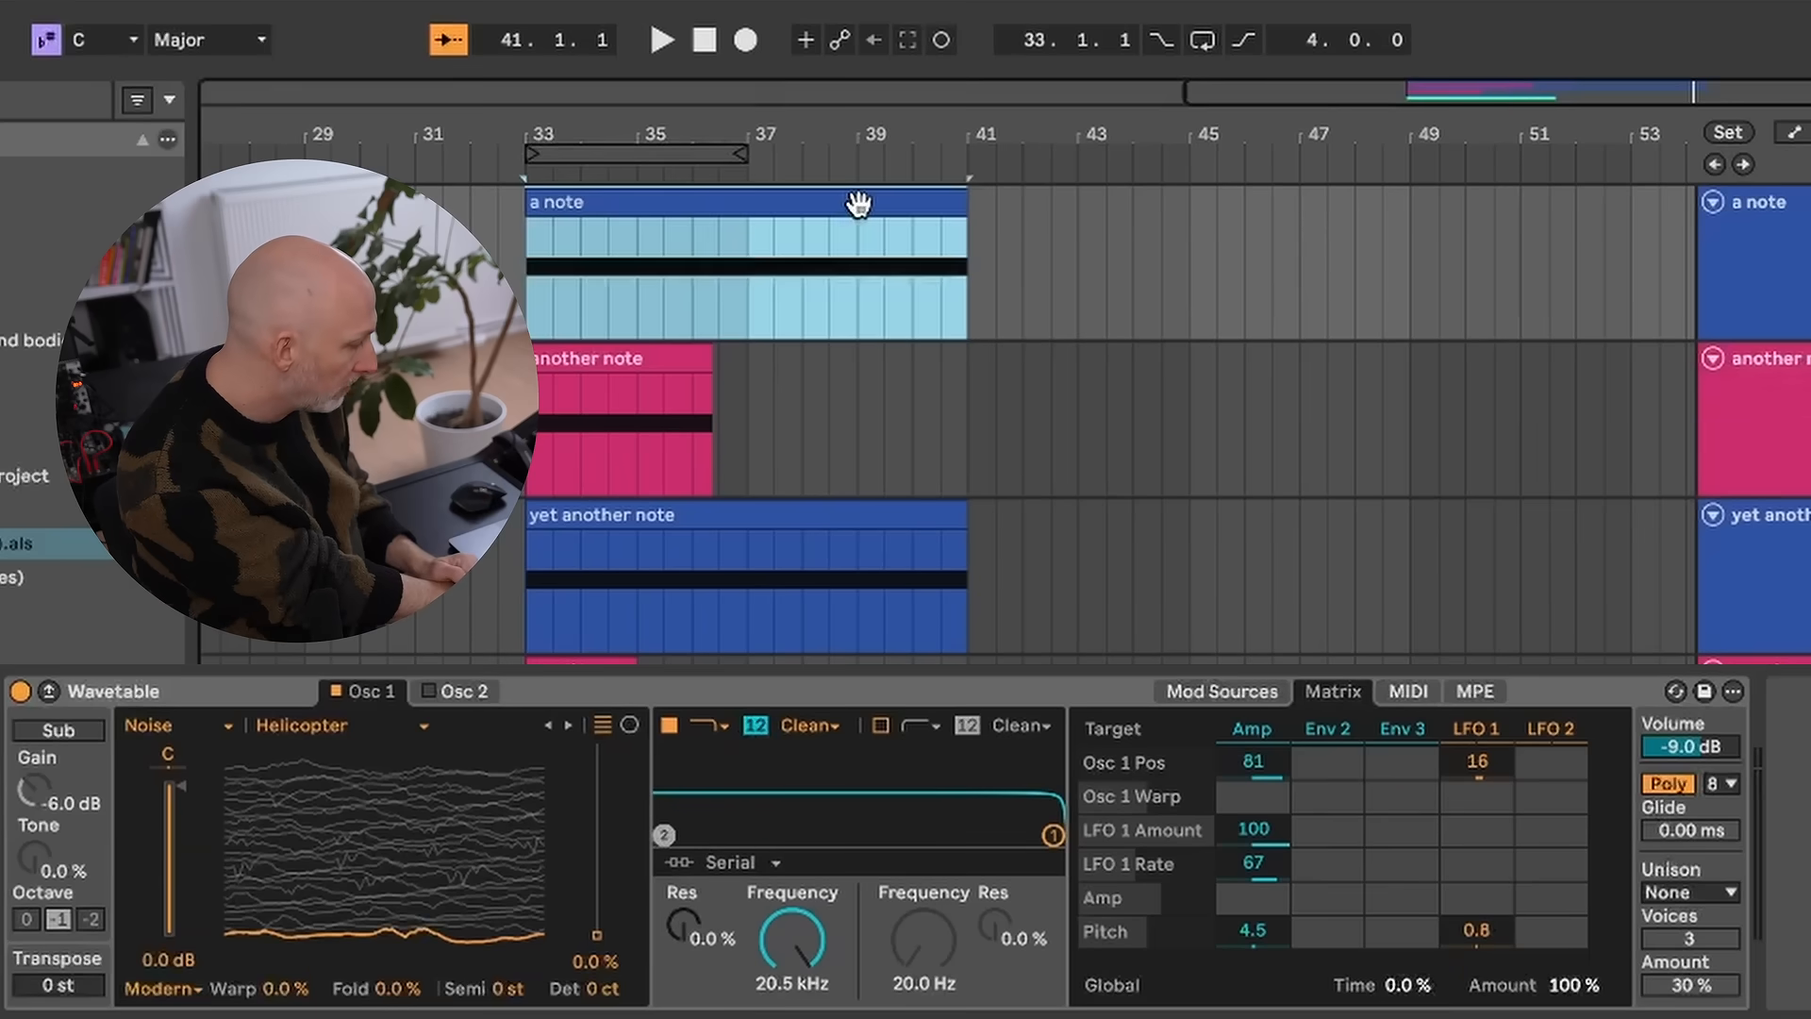
key(space)
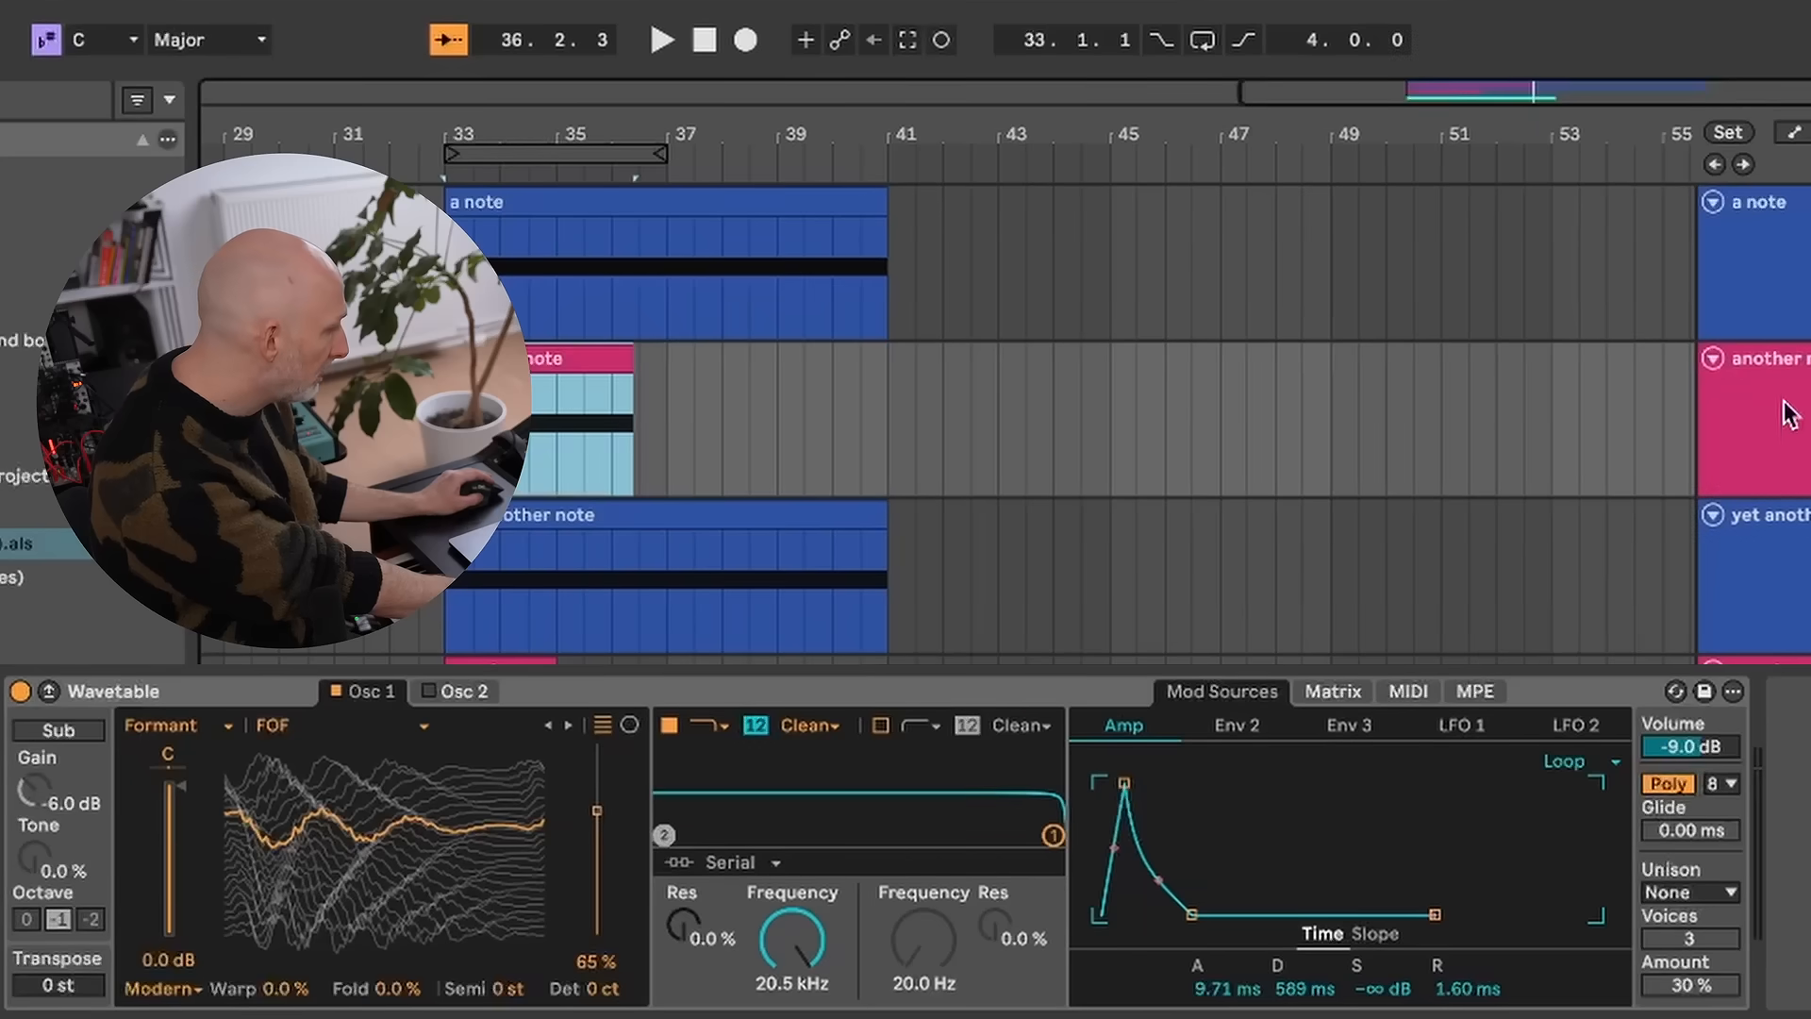
- Play the another note track and inspect its Wavetable modulation matrix and Env 2 envelope
click(1783, 402)
key(space)
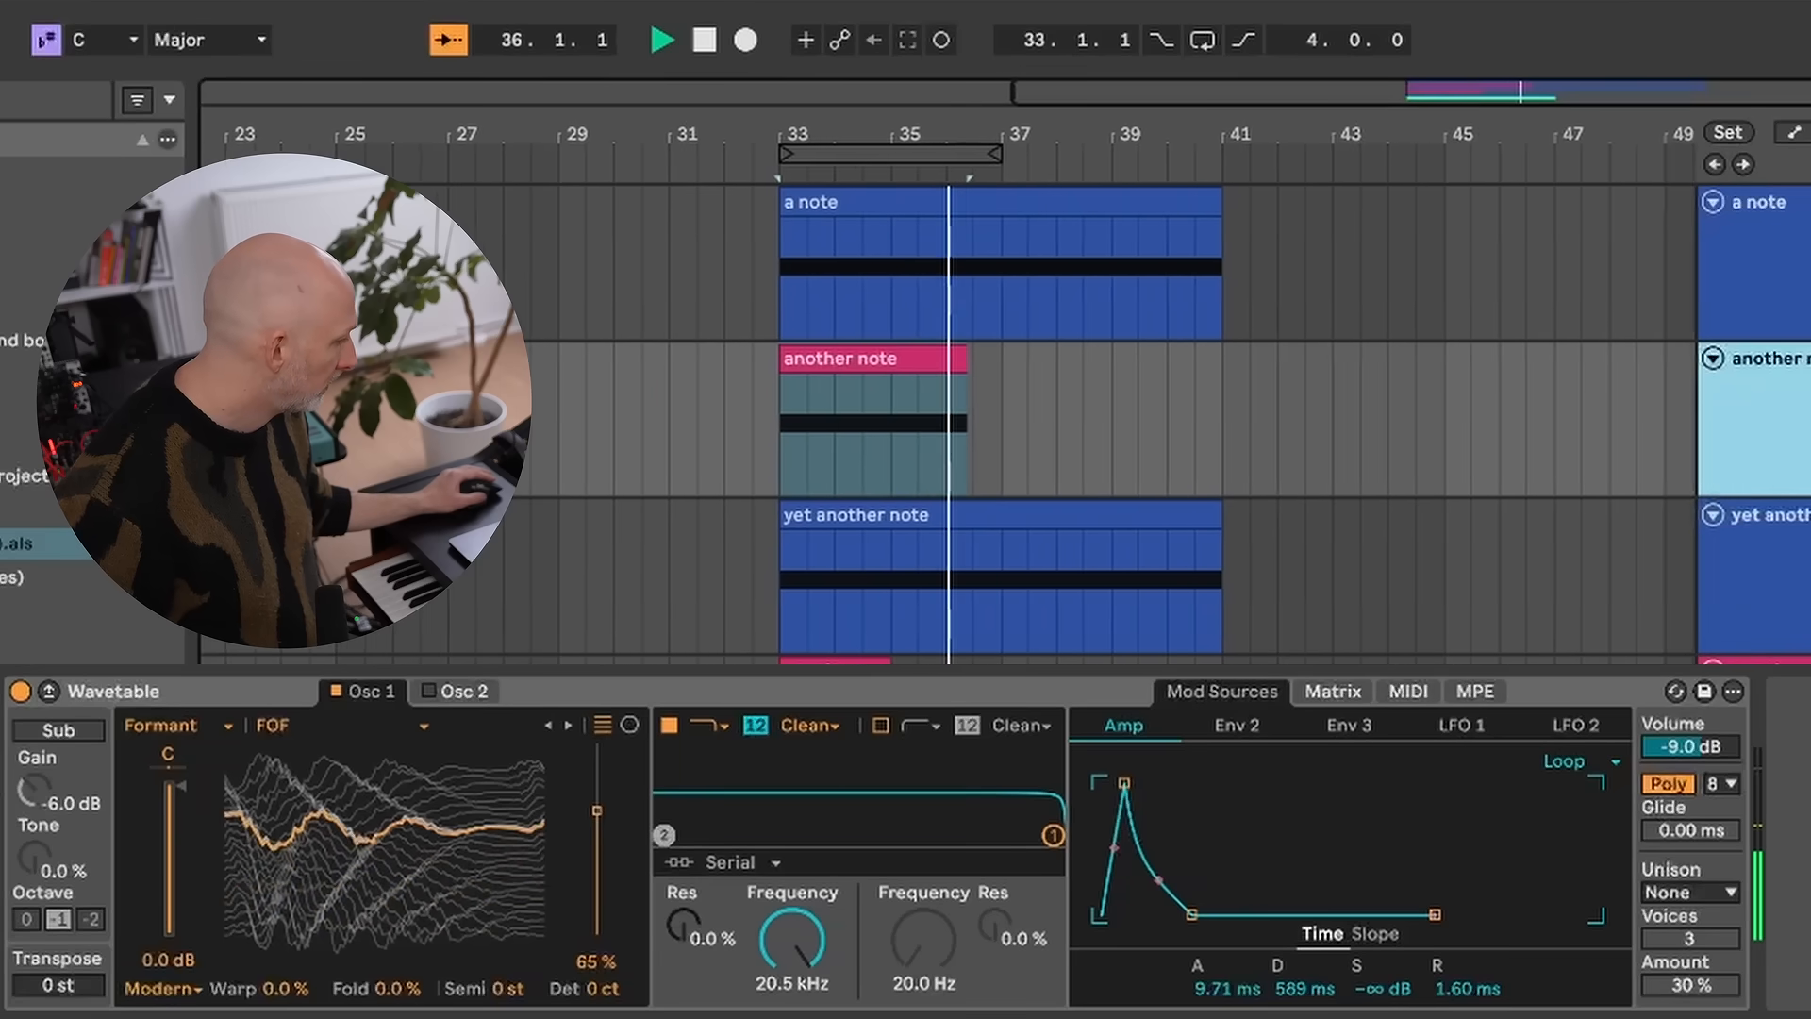
click(1331, 693)
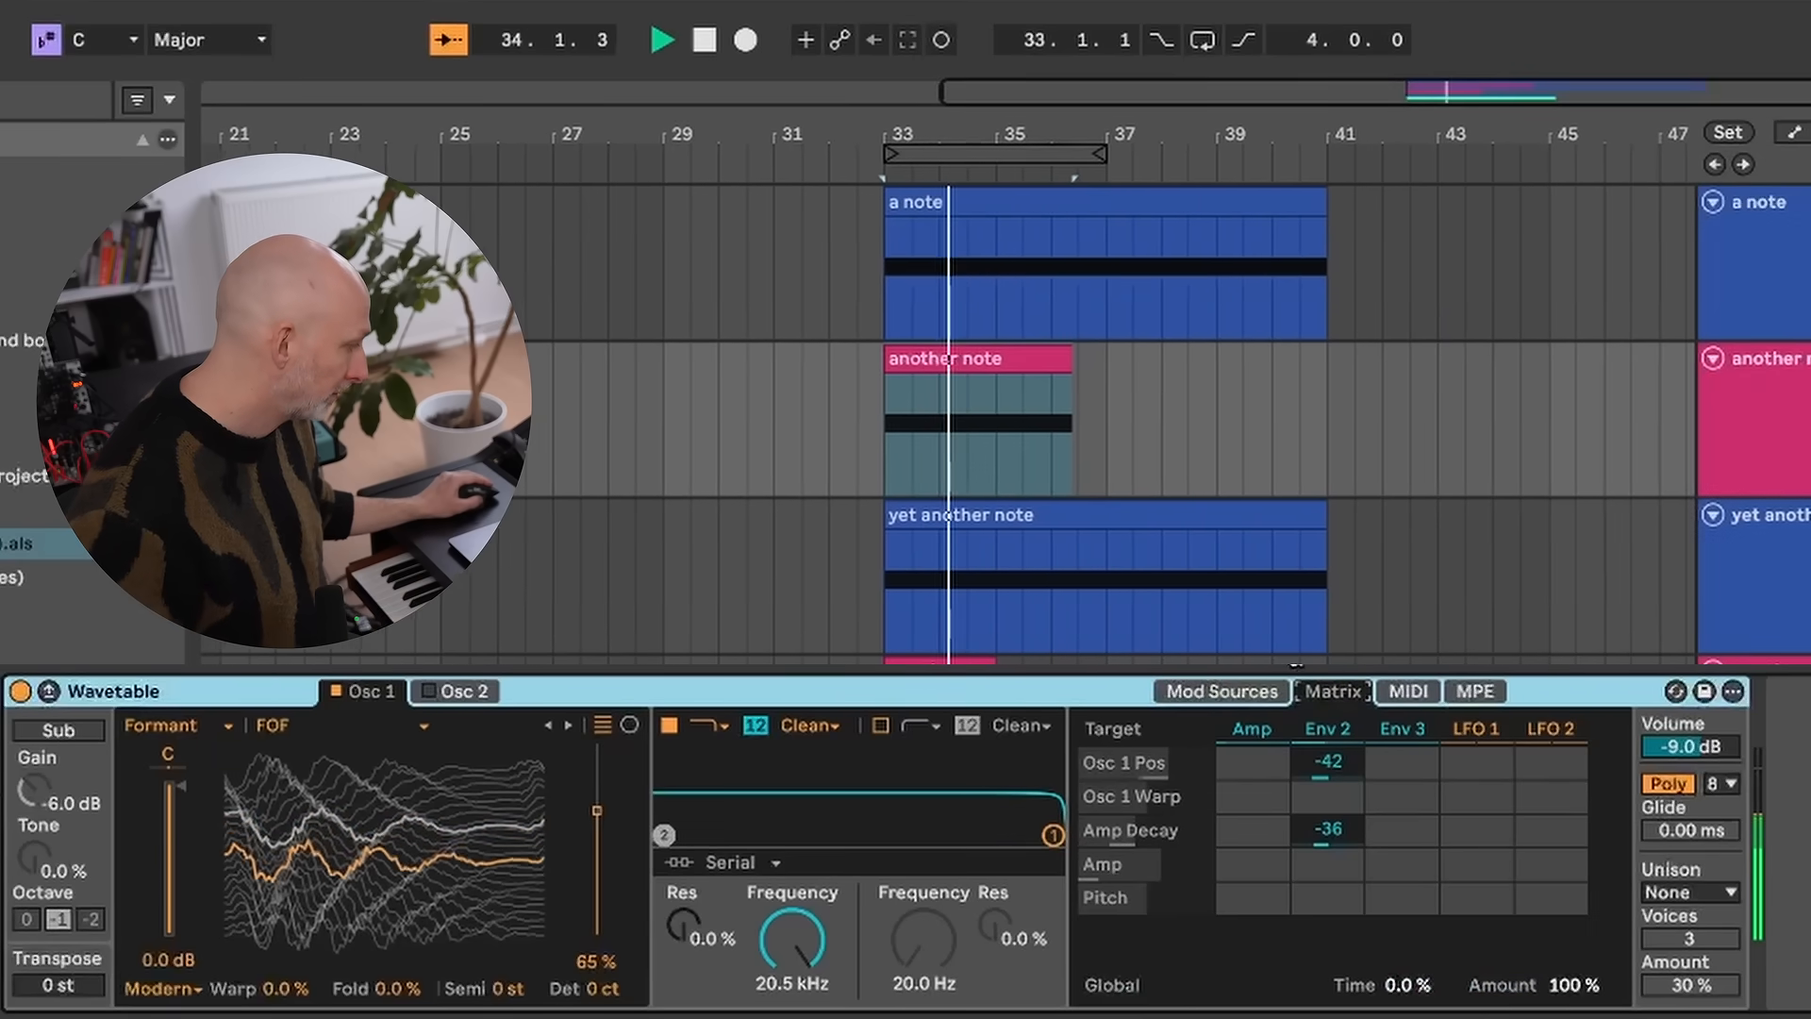
click(1239, 689)
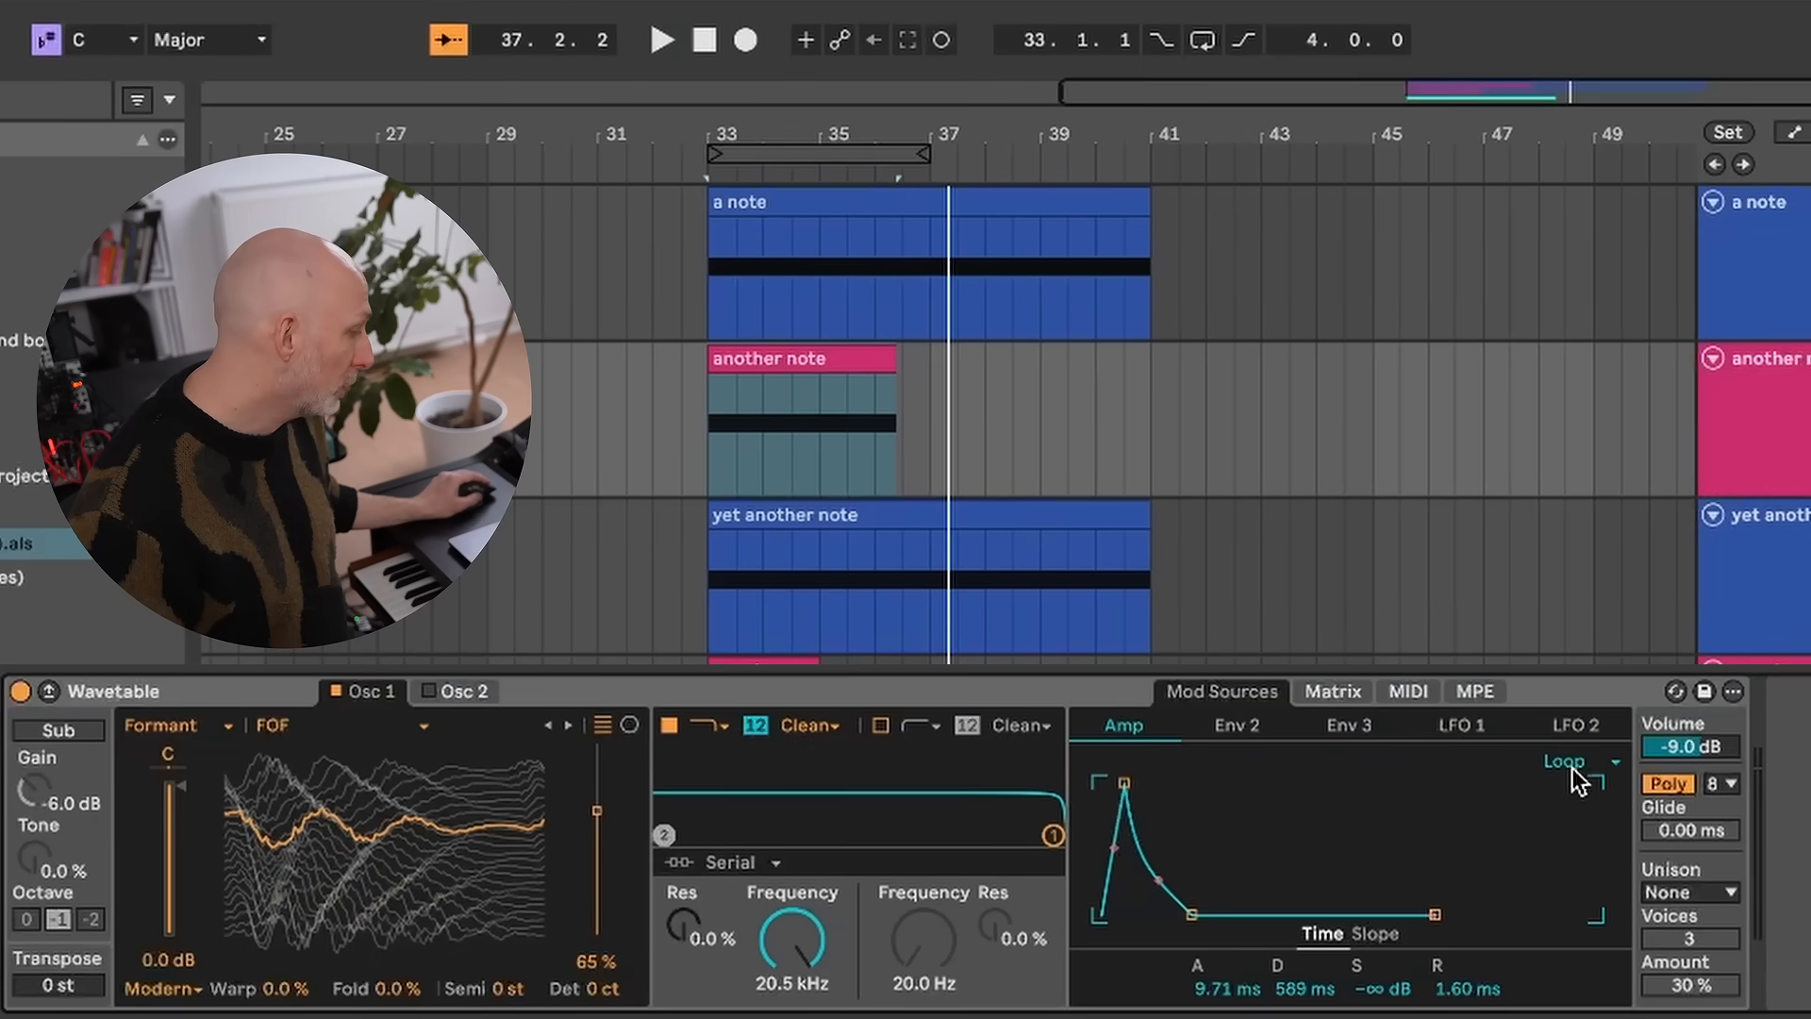
click(1241, 720)
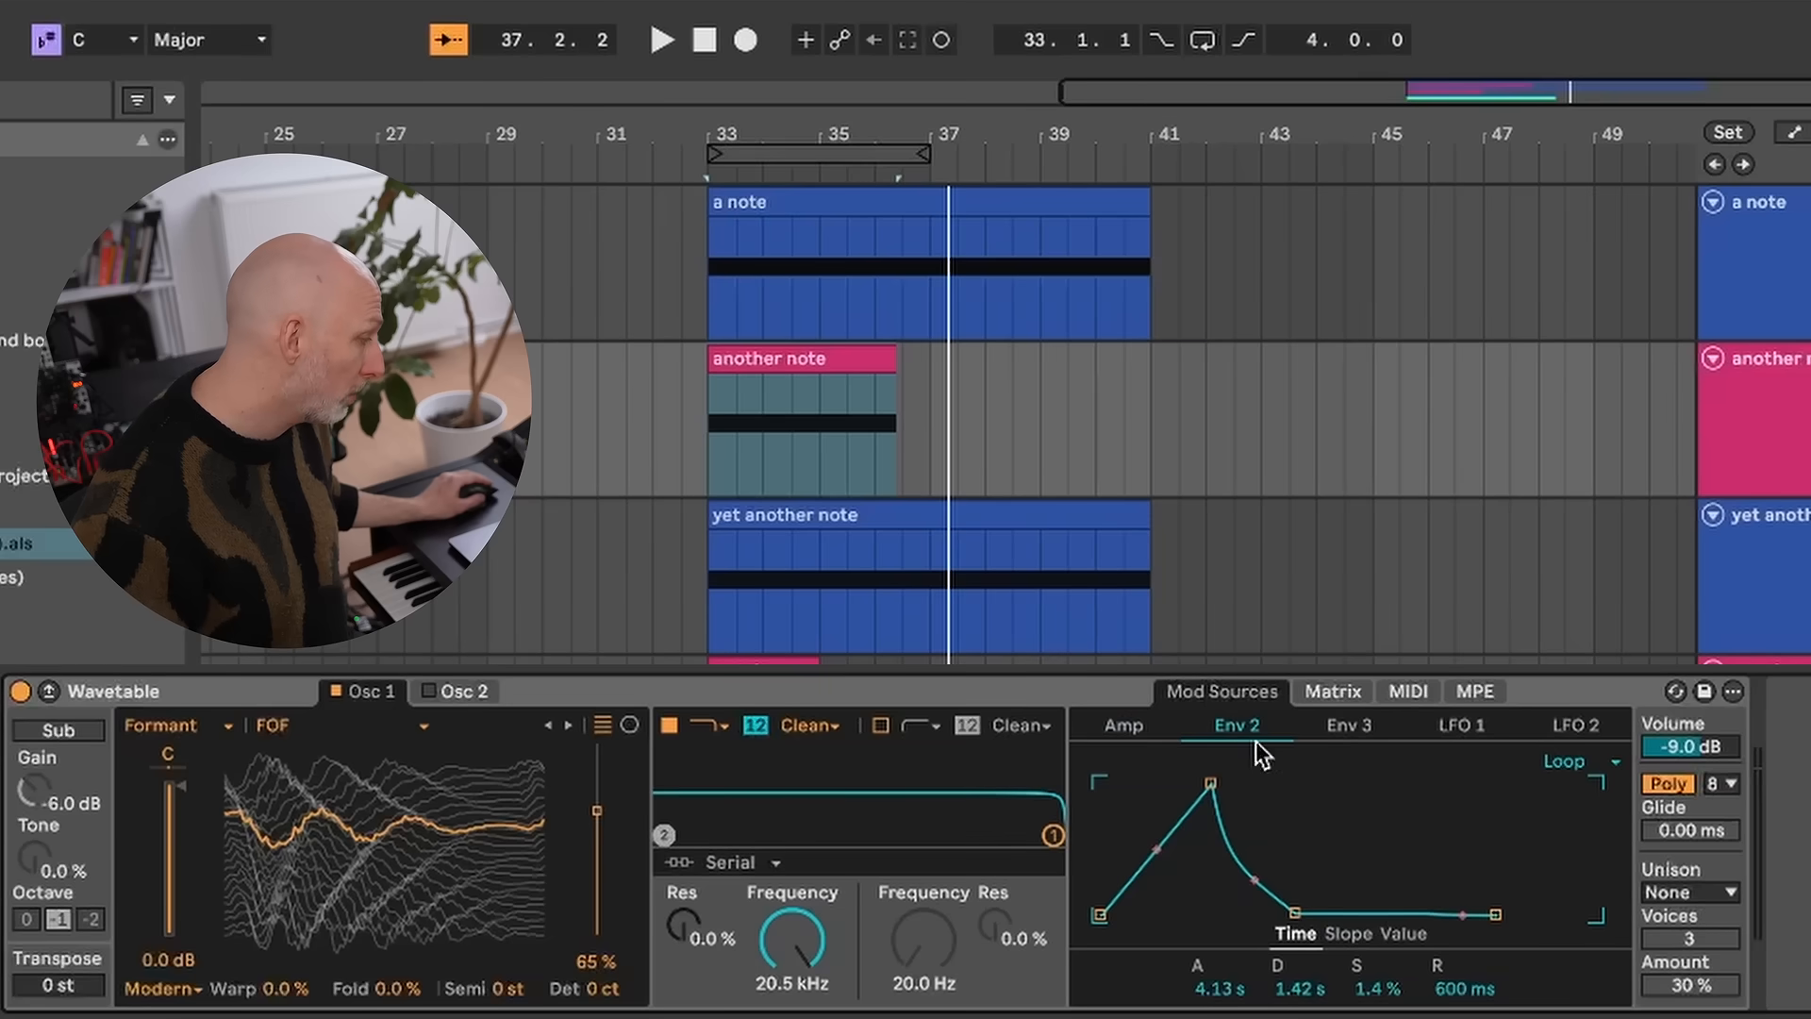
- Play the another note clip from bar 33, followed by the yet another note clip
click(708, 415)
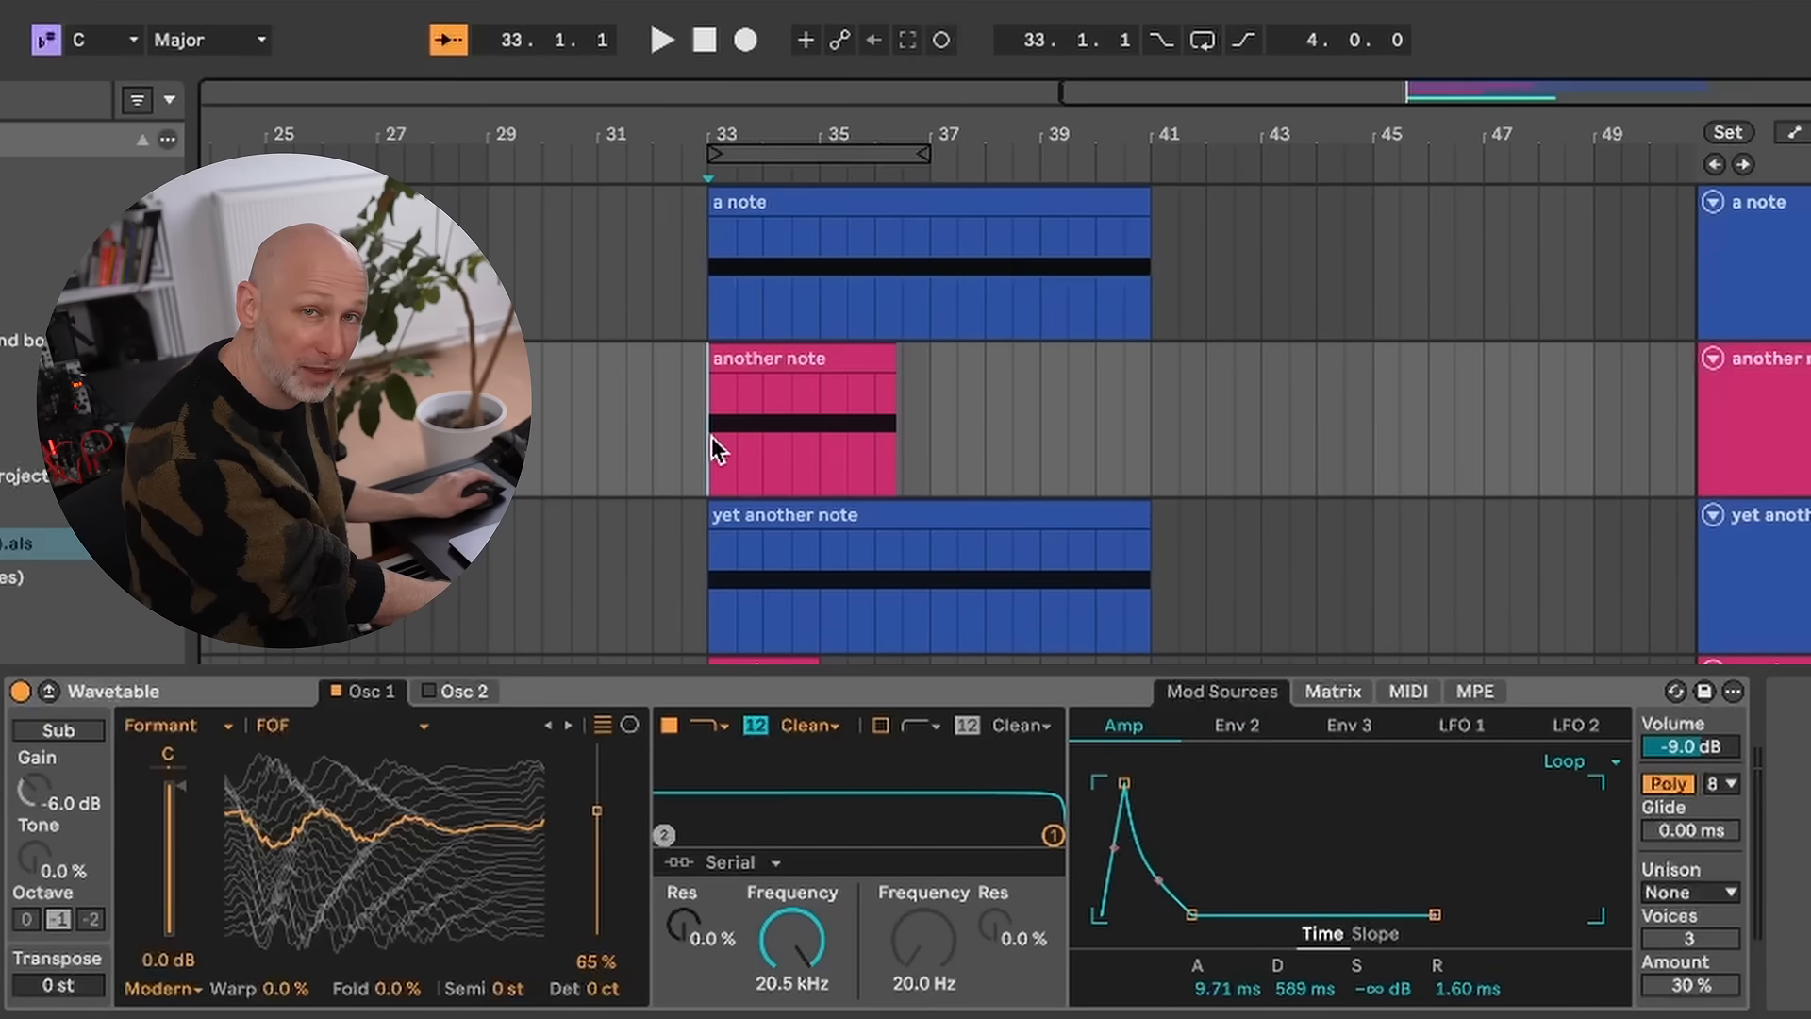
key(space)
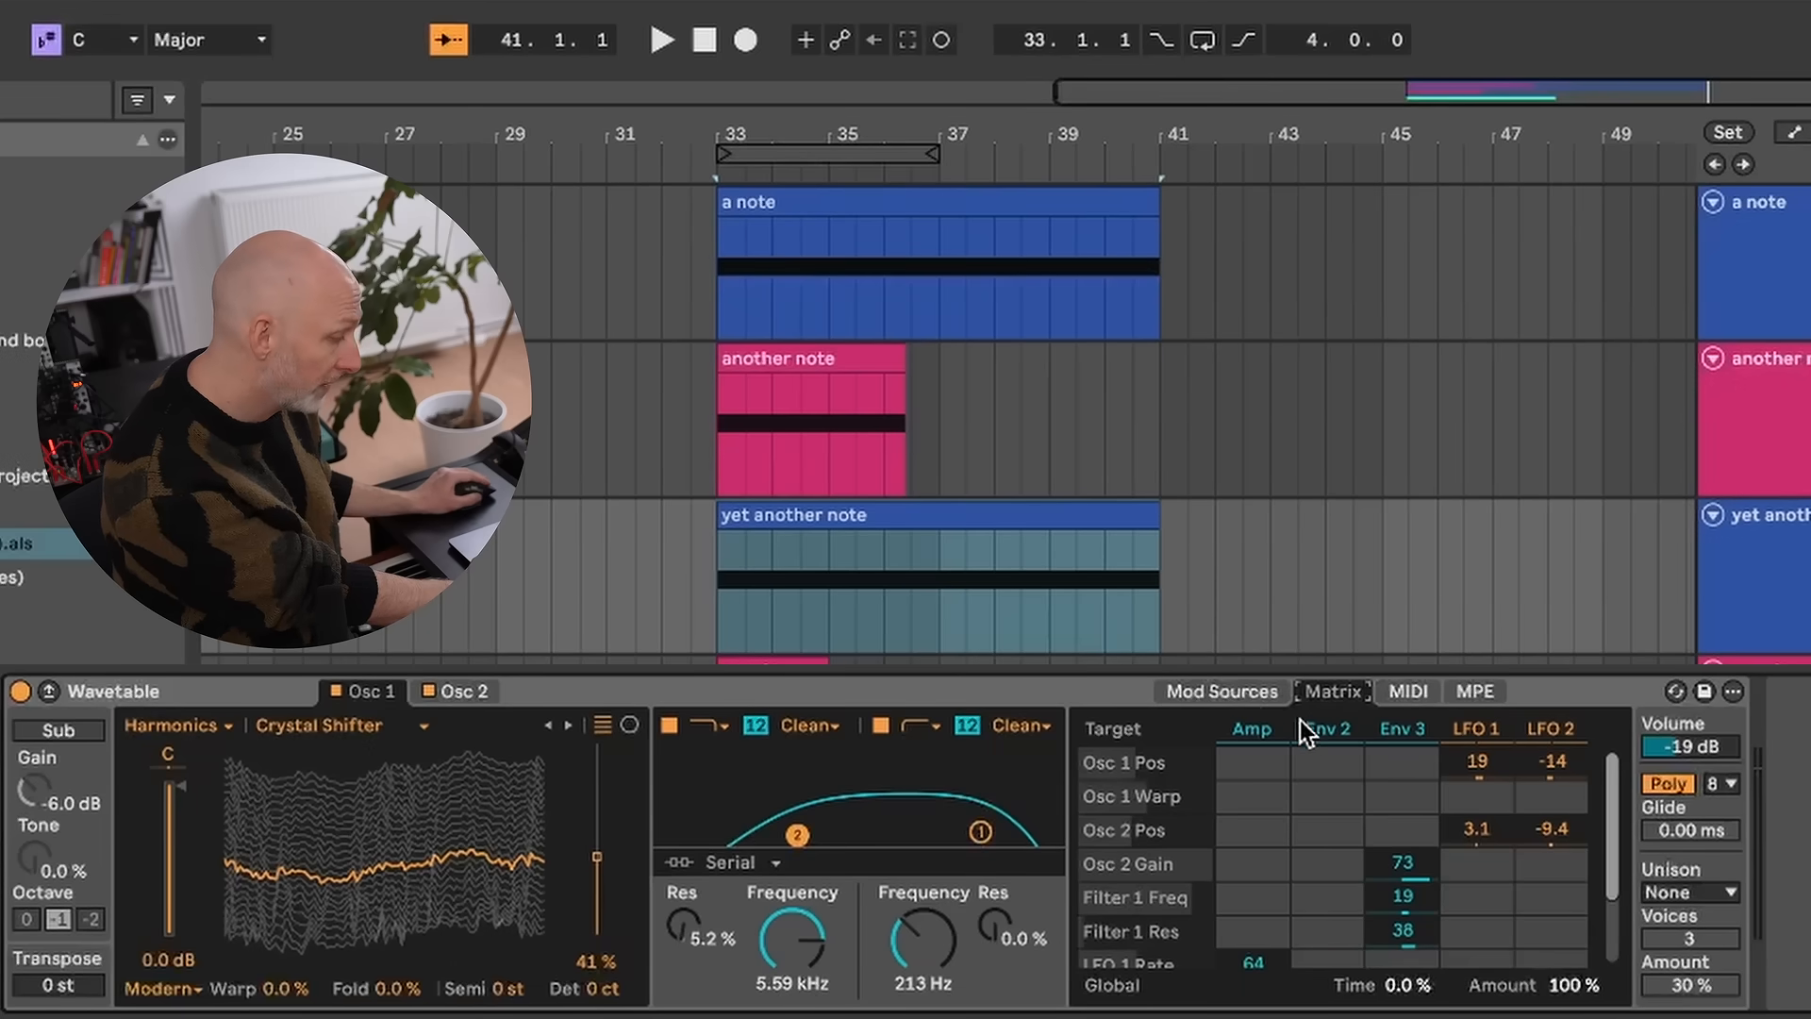
key(space)
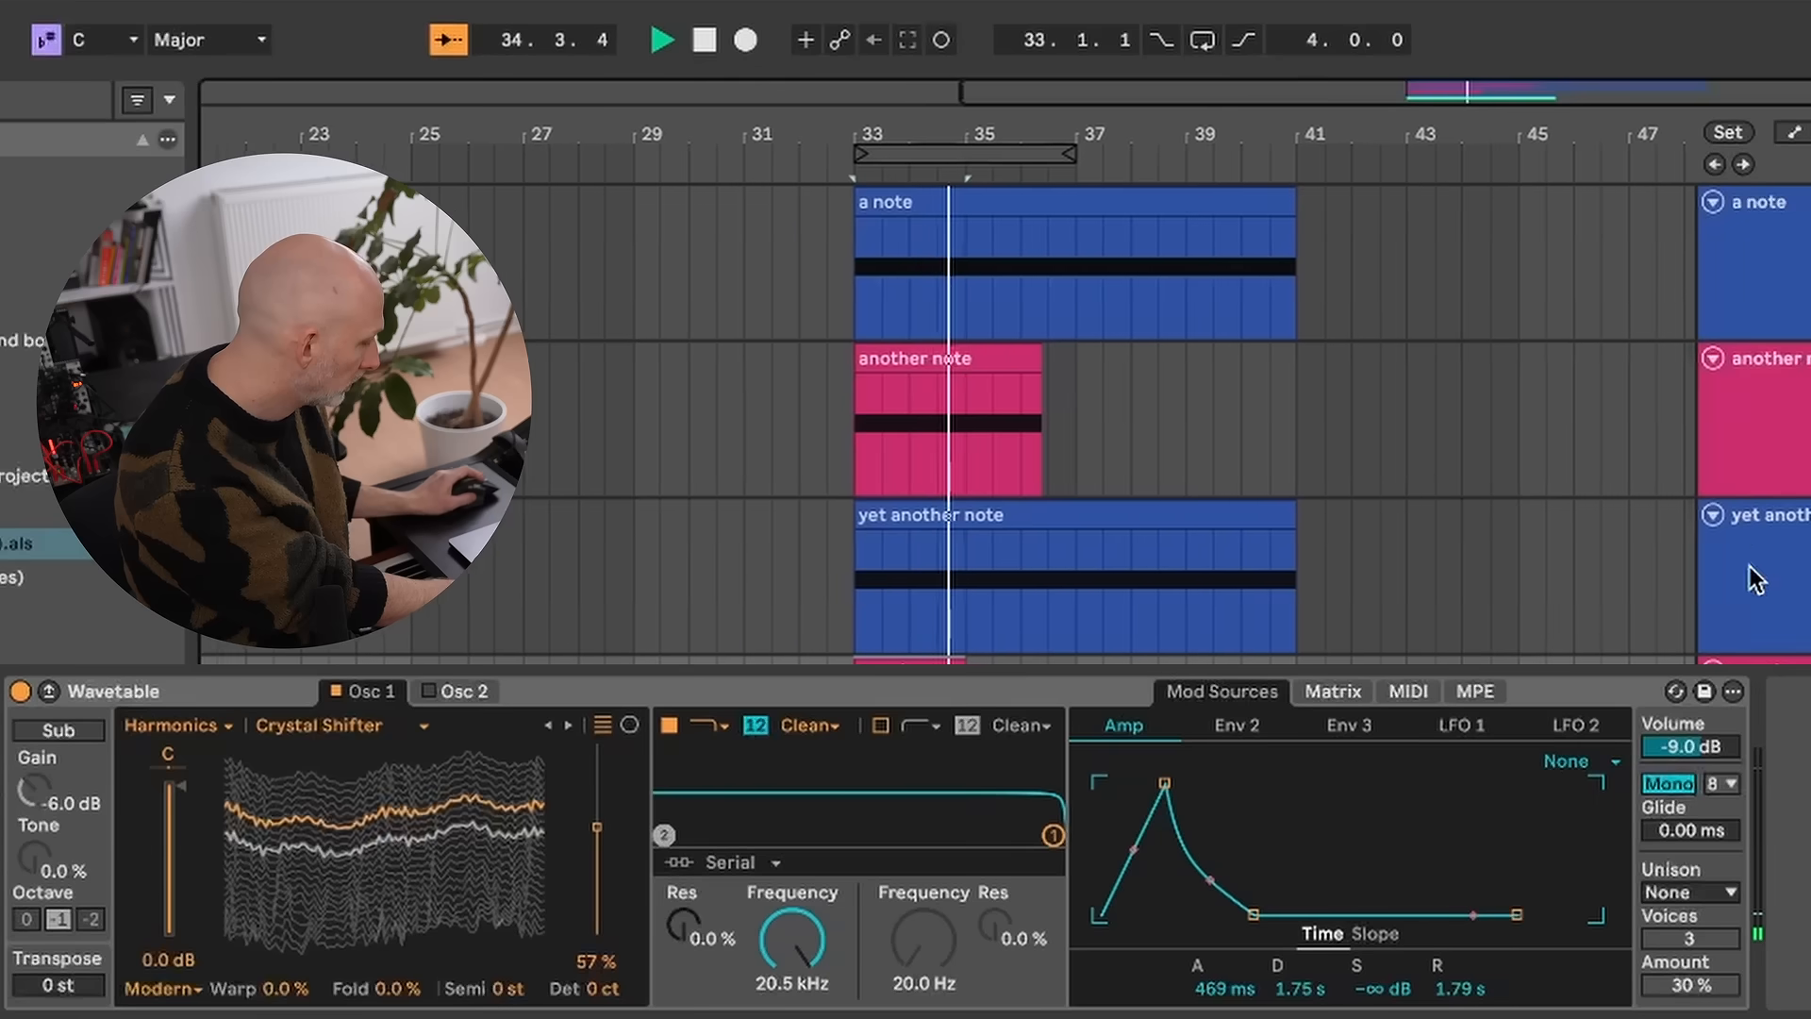
- Play the oopsie clip and inspect its Wavetable modulation matrix and Env 3 envelope
key(space)
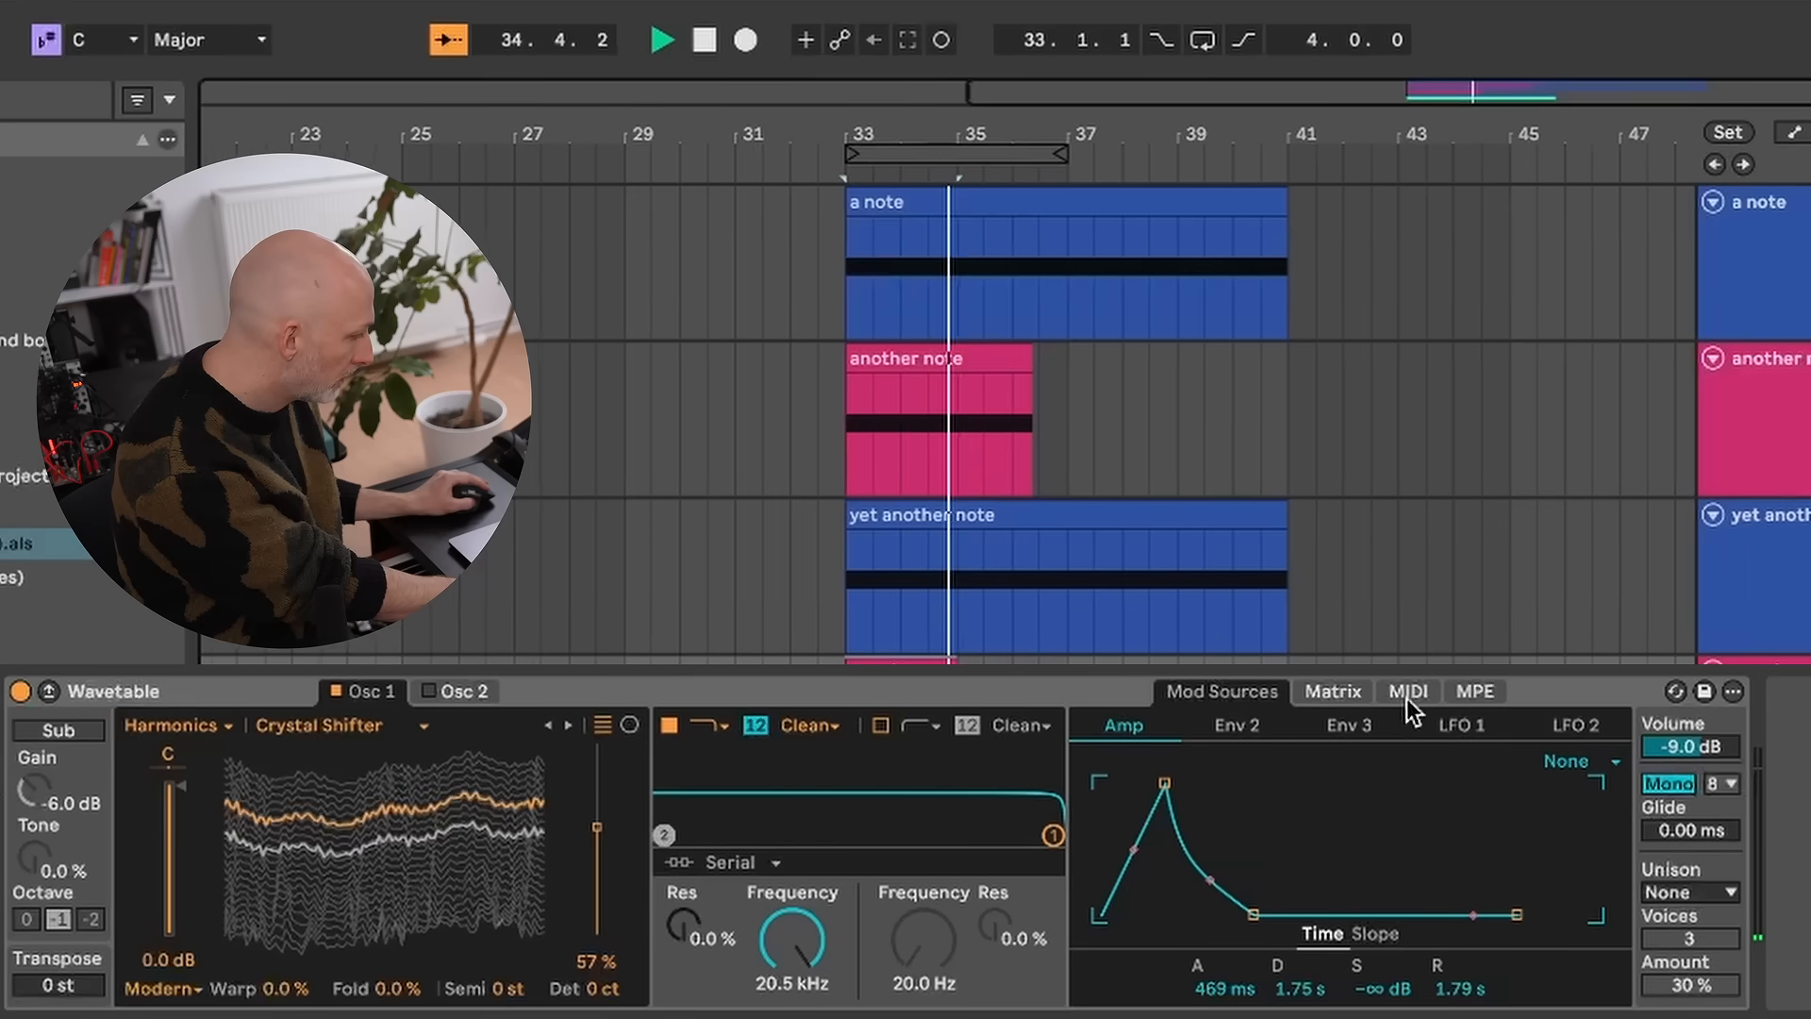
key(space)
click(1342, 690)
key(space)
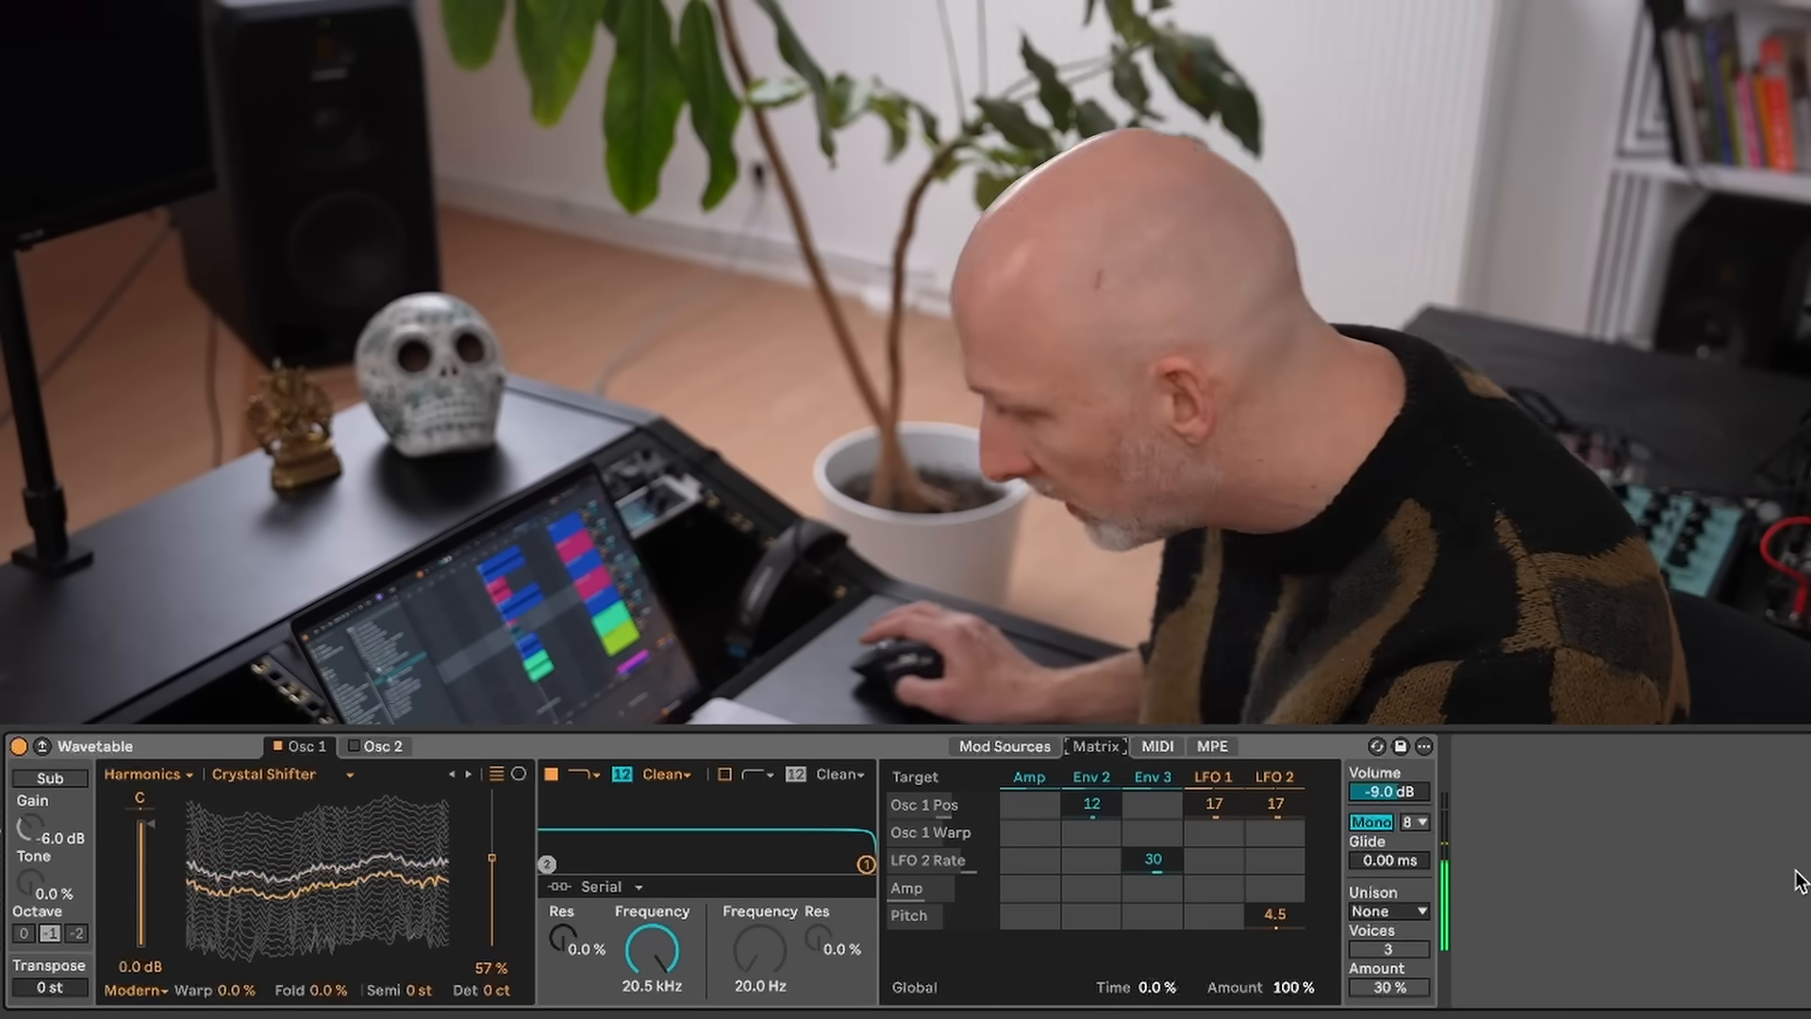
click(999, 747)
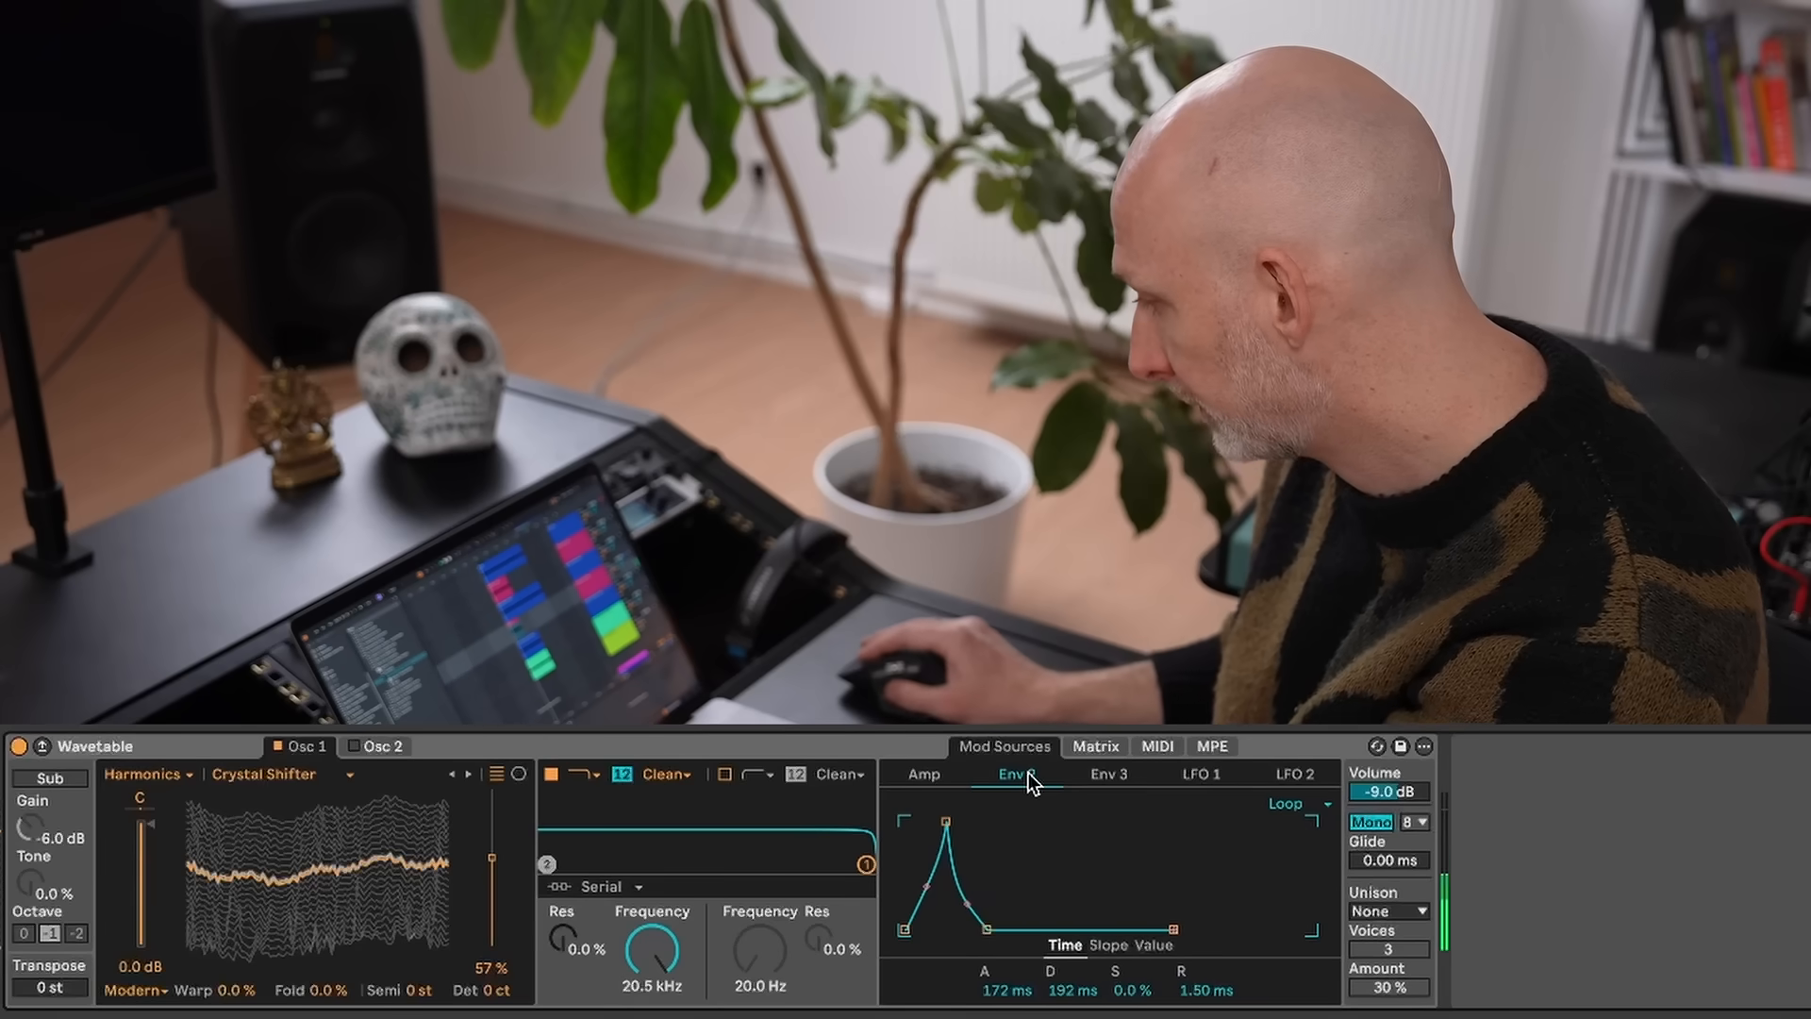
click(1095, 747)
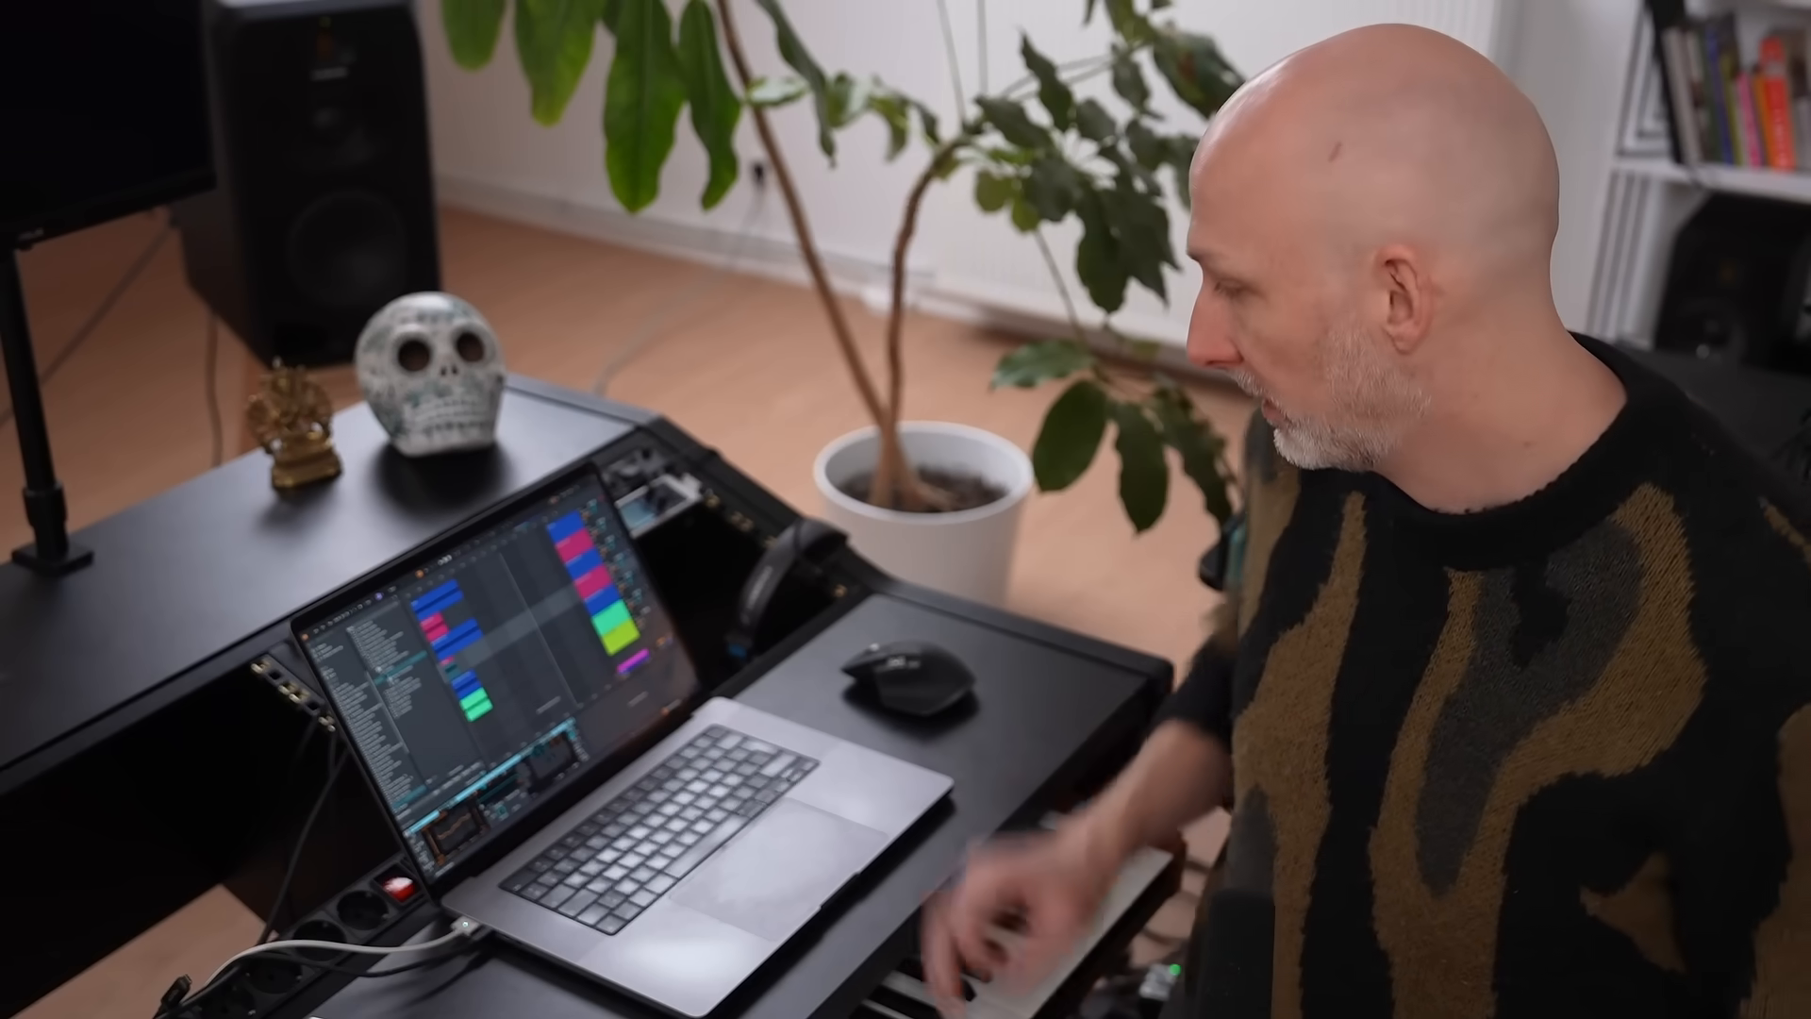
- Select the can't stop won't stop clip and show its Wavetable modulation matrix
click(1051, 340)
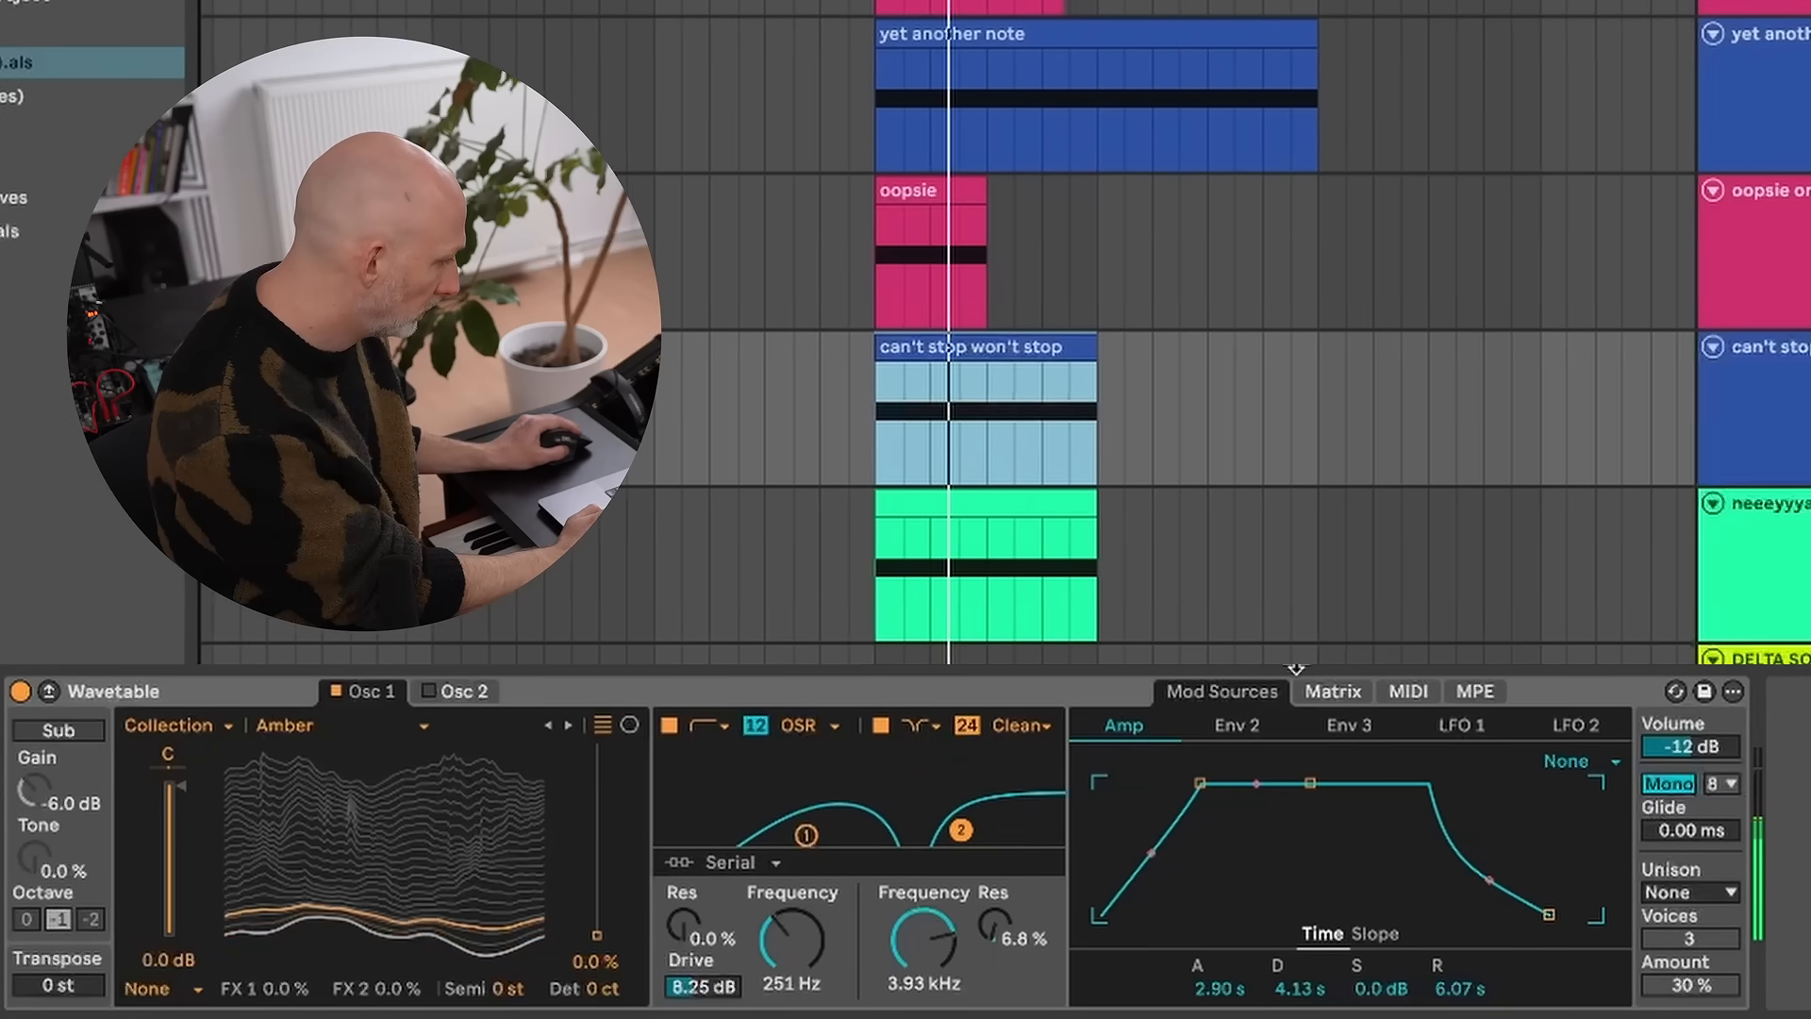
click(1330, 691)
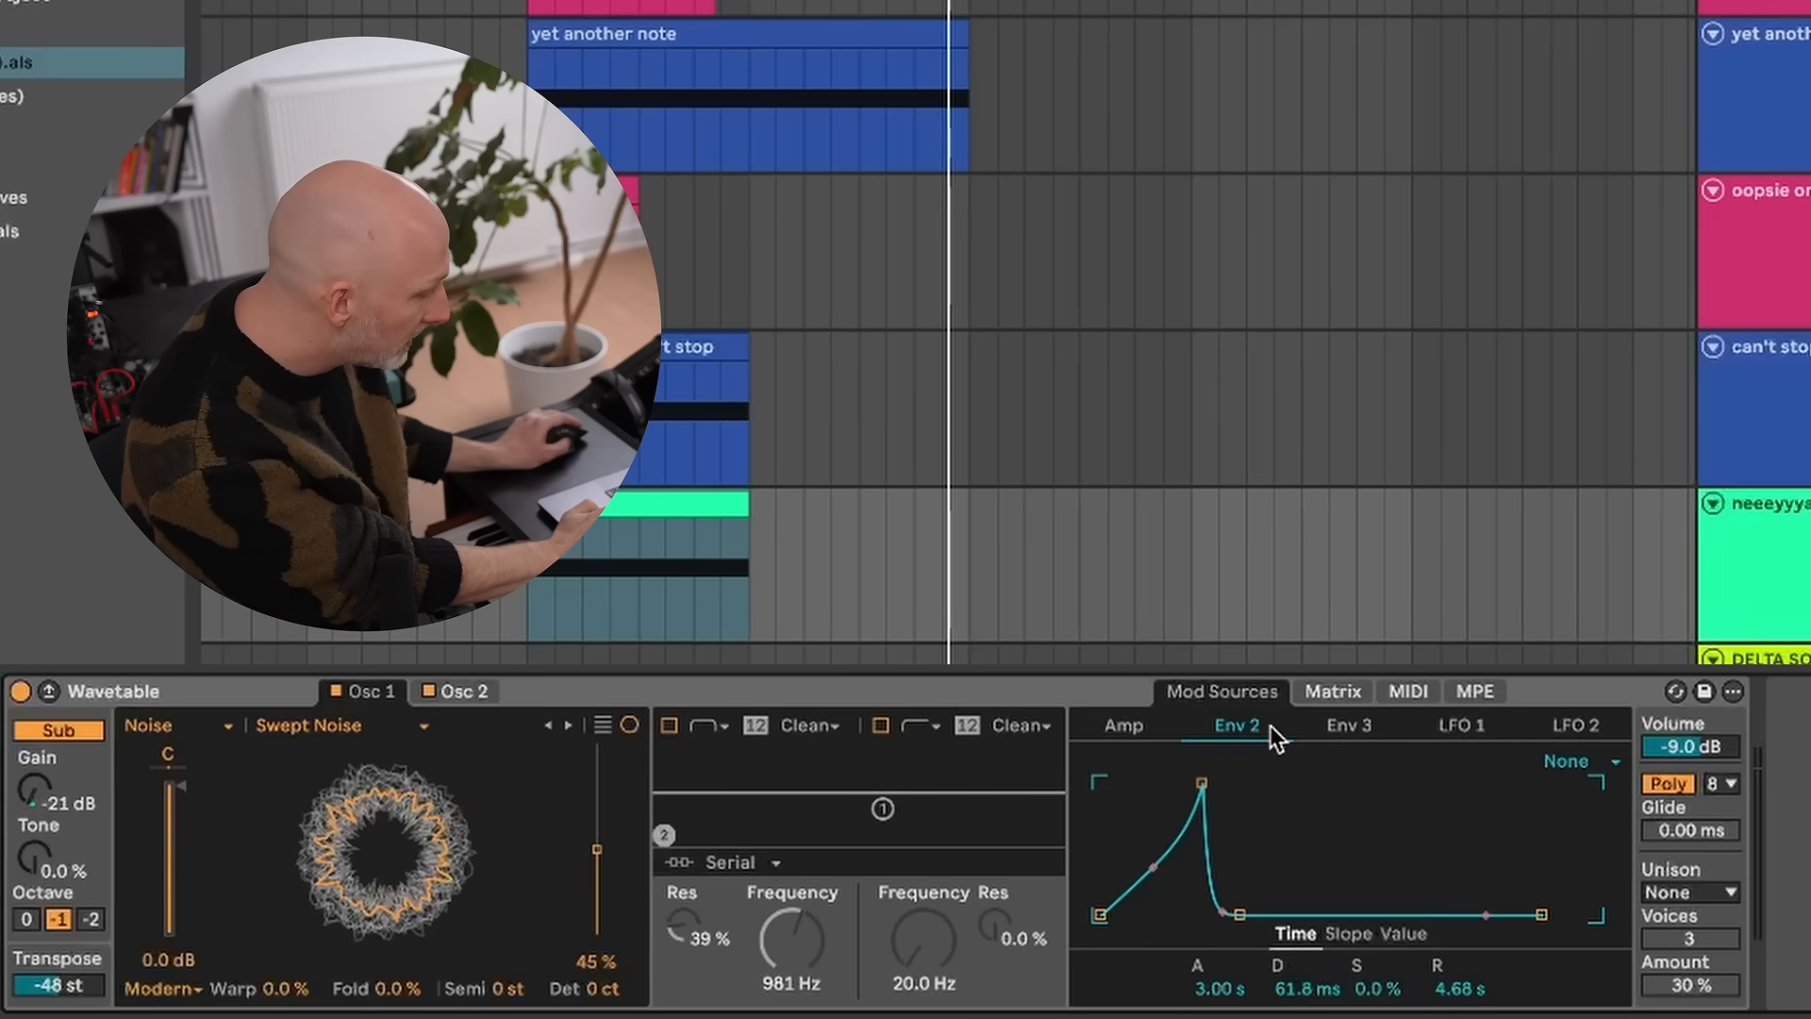
- Compare the Amp, Env 2 and Env 3 envelopes in the Wavetable on the green neeeyyya track and select its clip
click(1349, 726)
click(1231, 726)
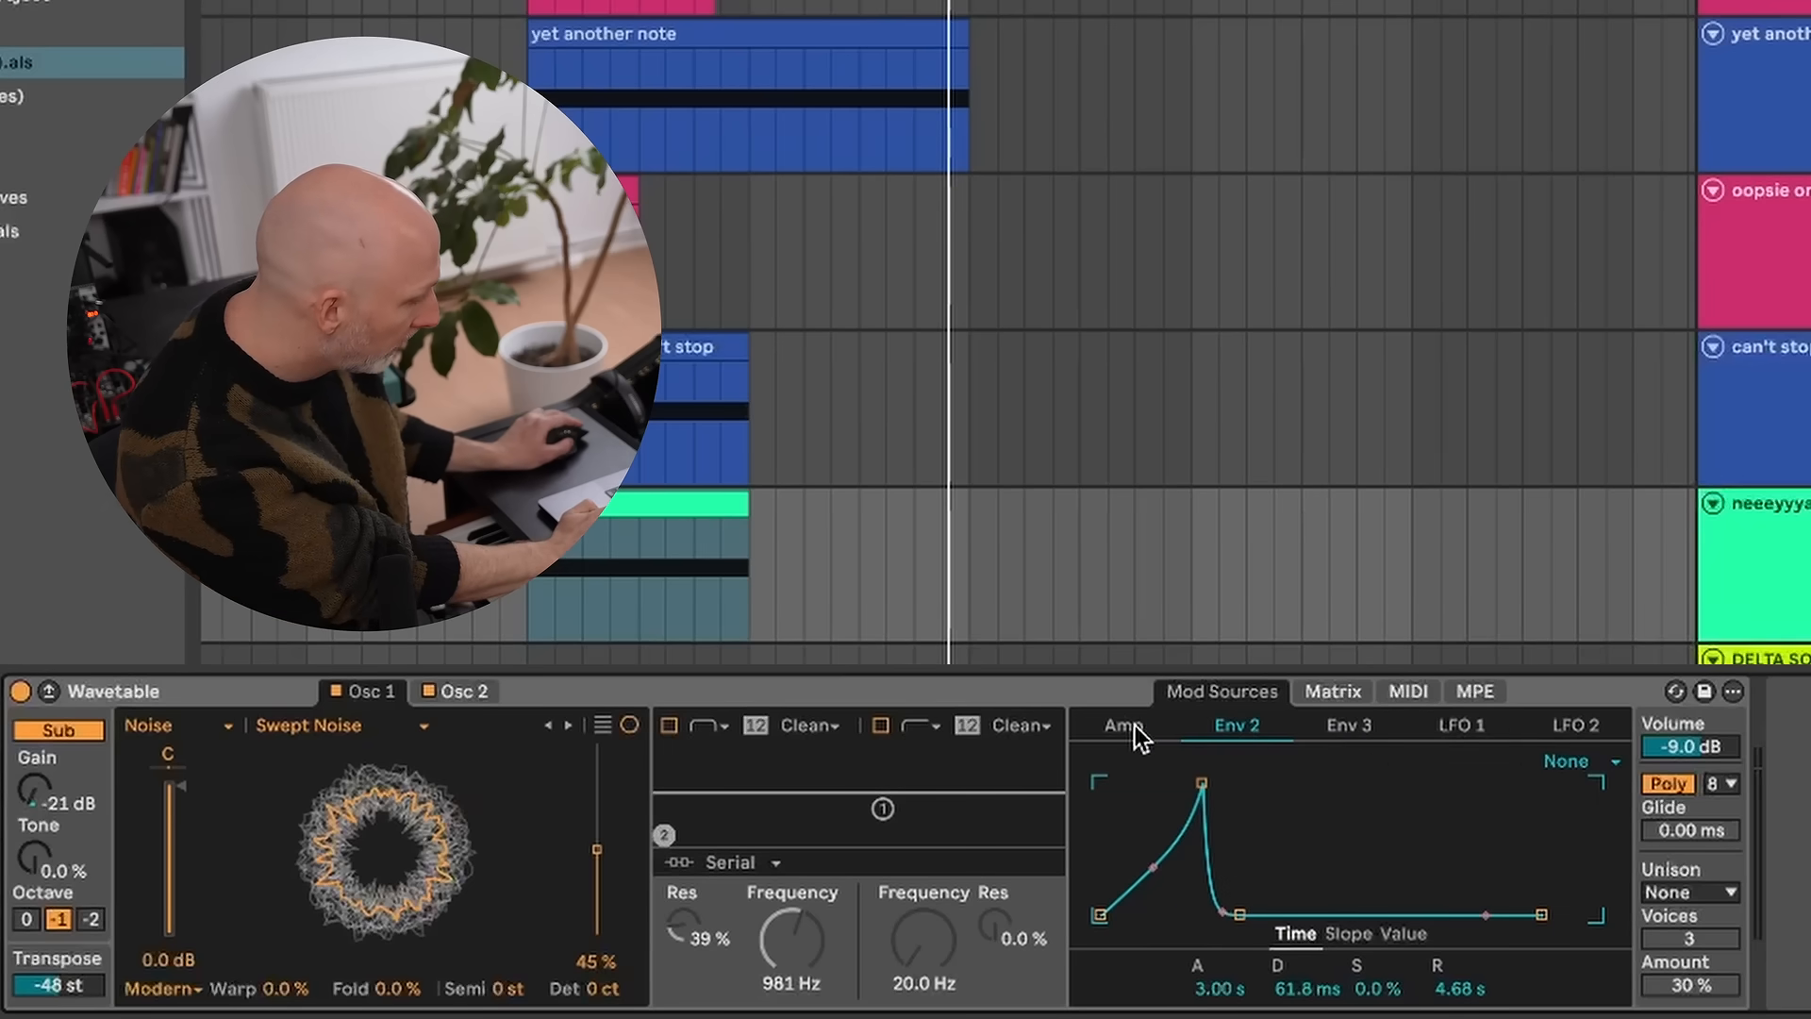
click(1134, 726)
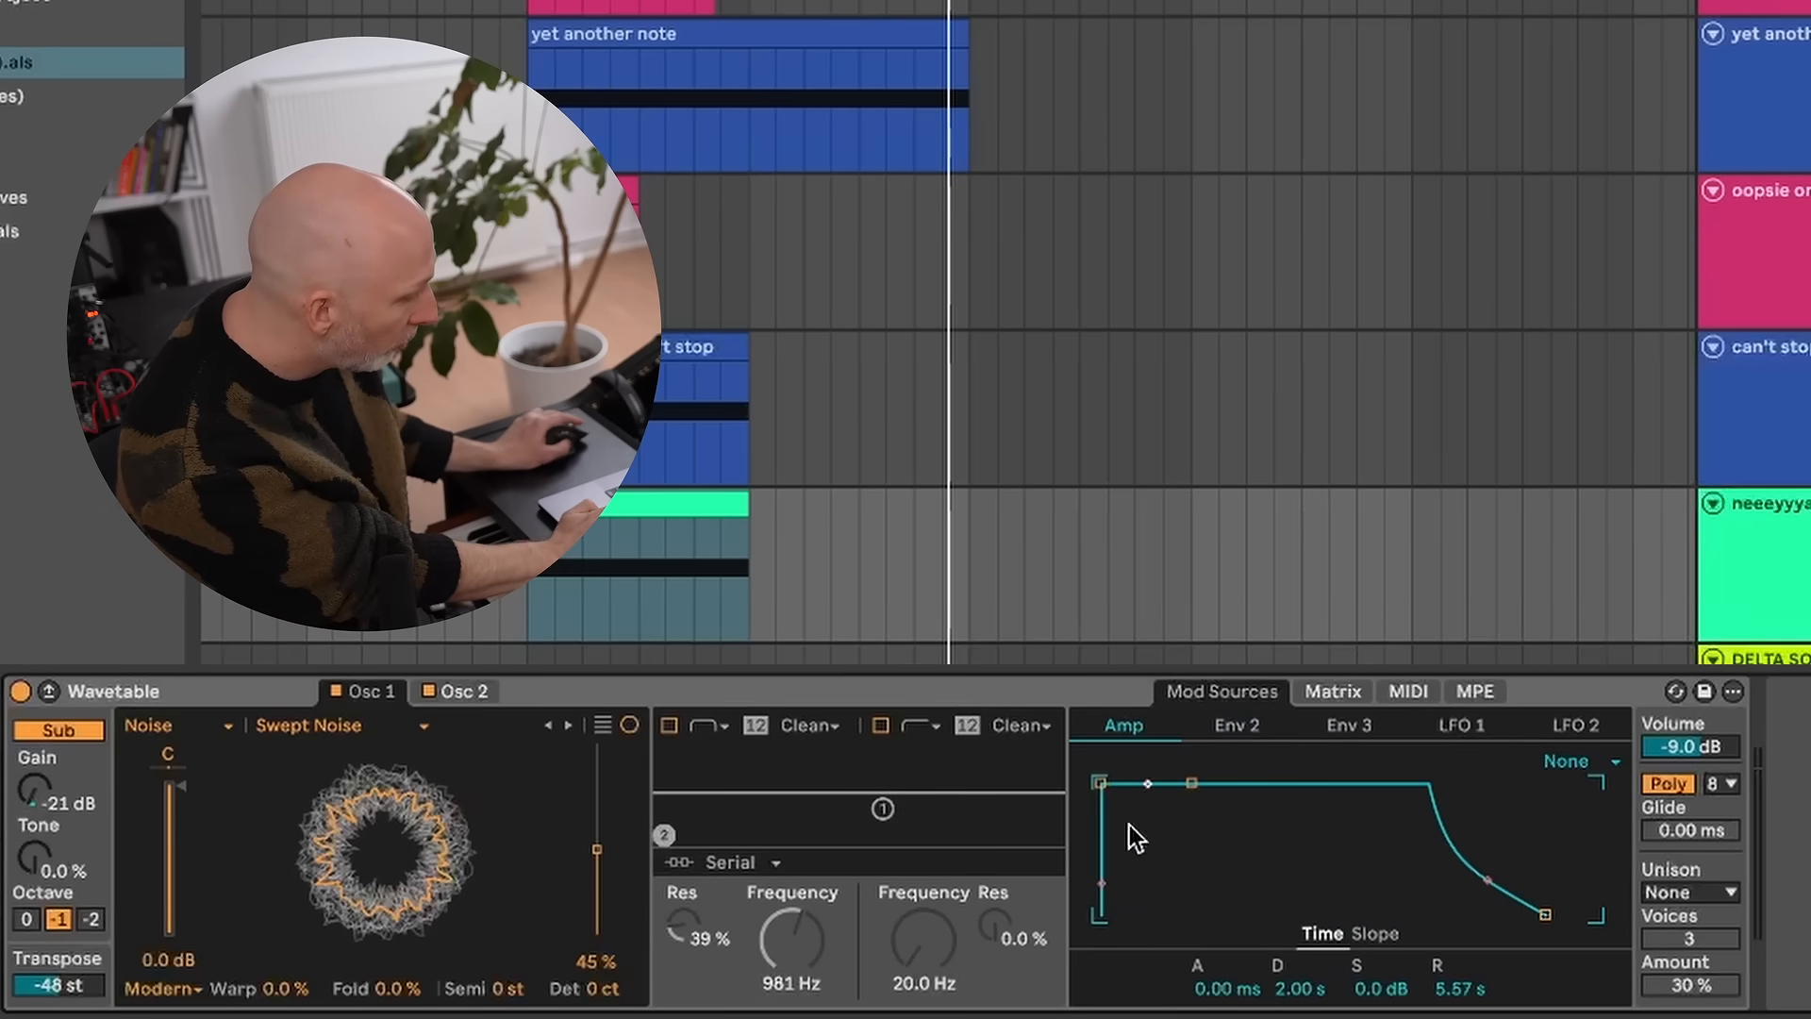
click(1247, 728)
click(1235, 731)
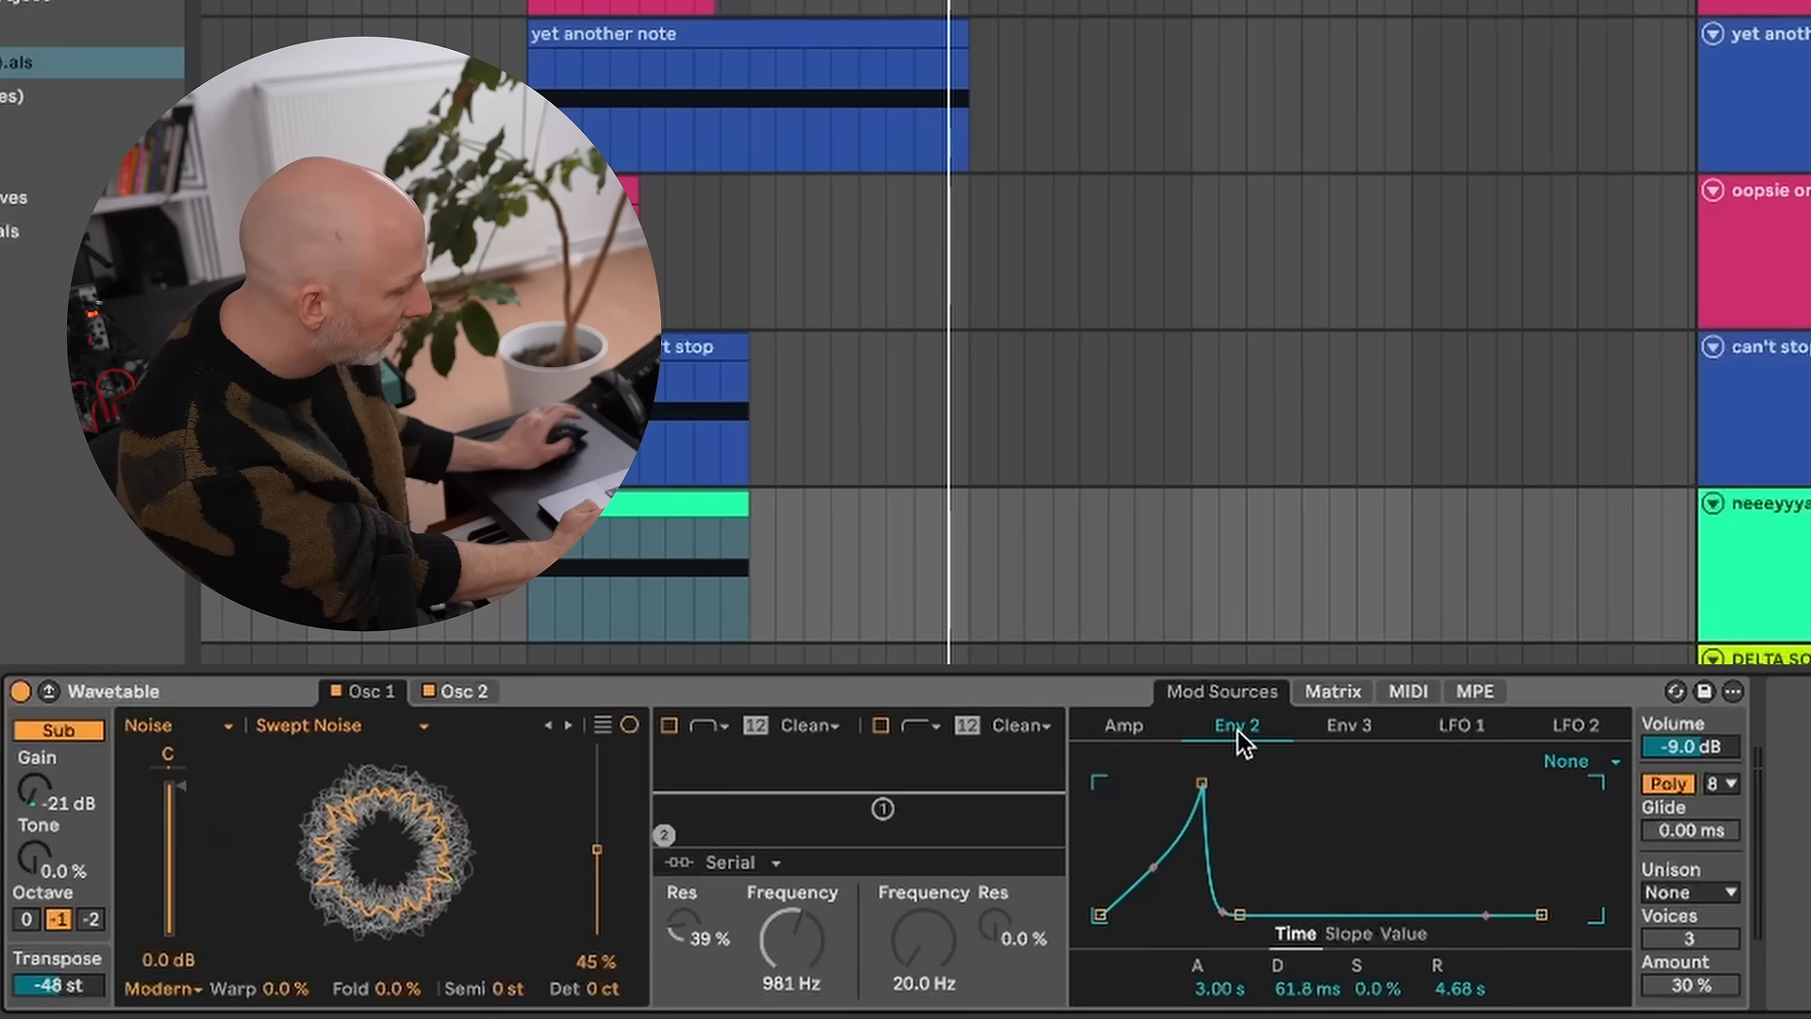
click(1327, 732)
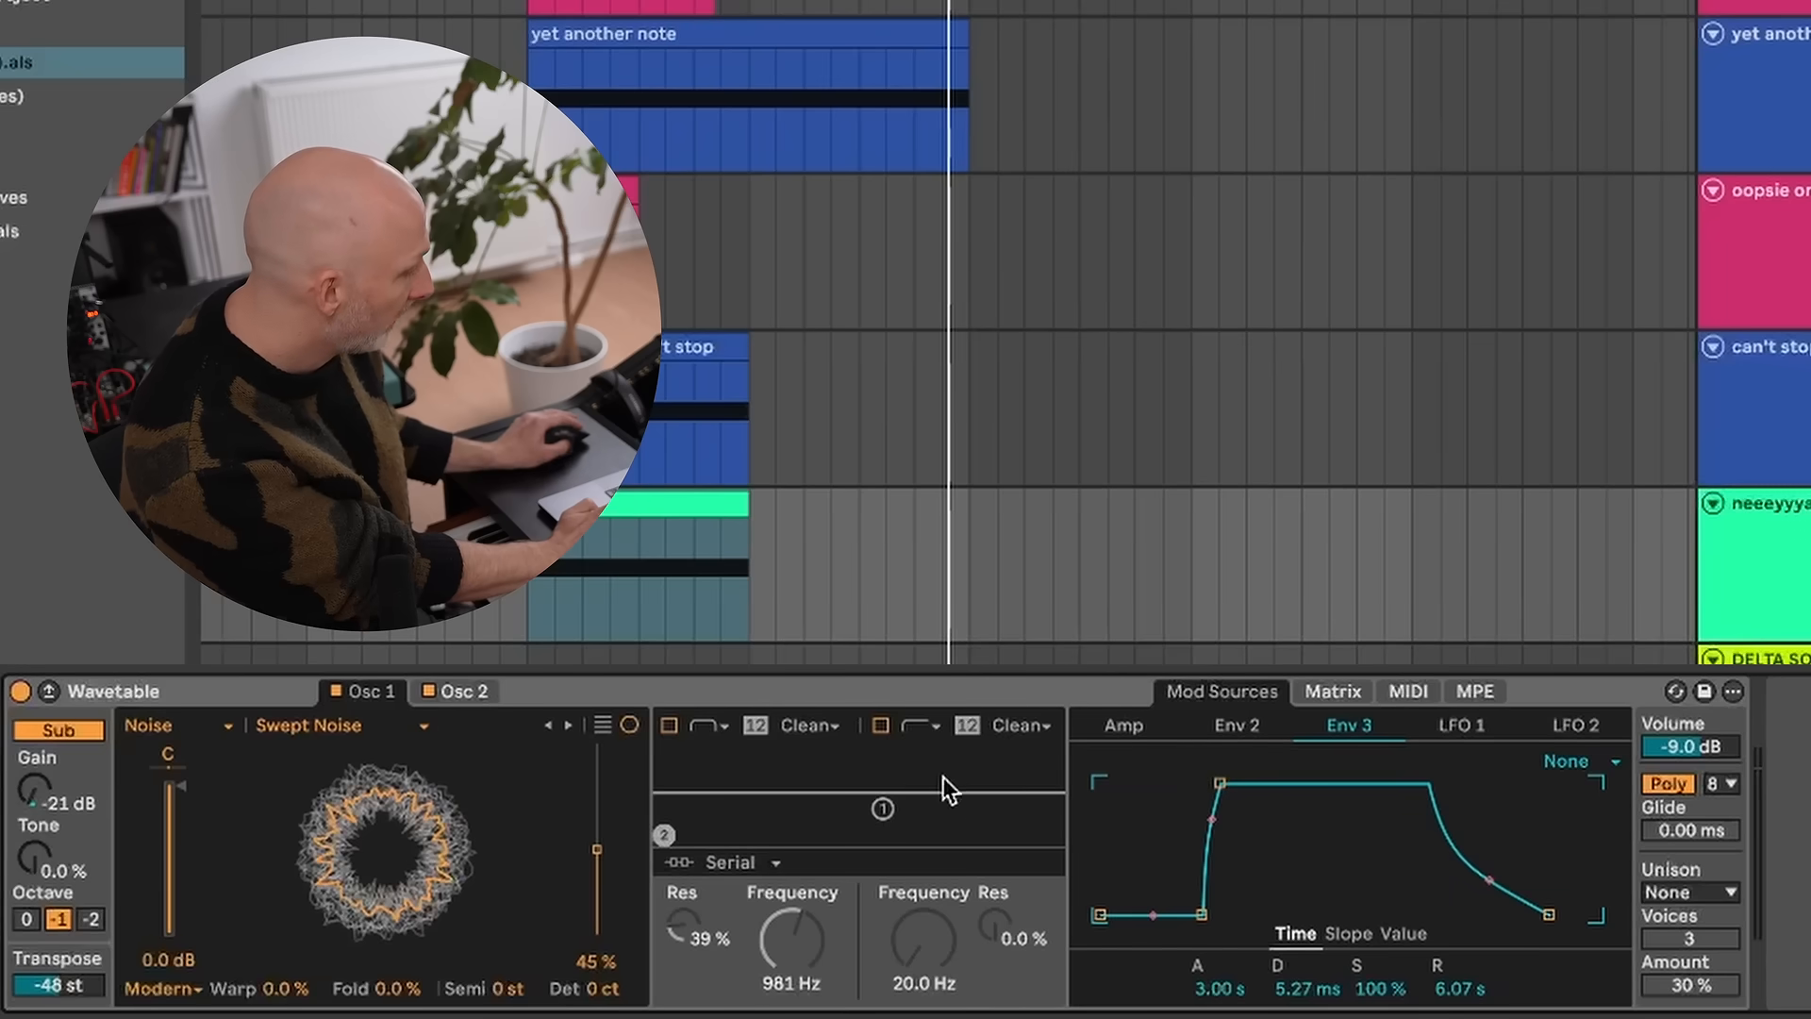
click(702, 495)
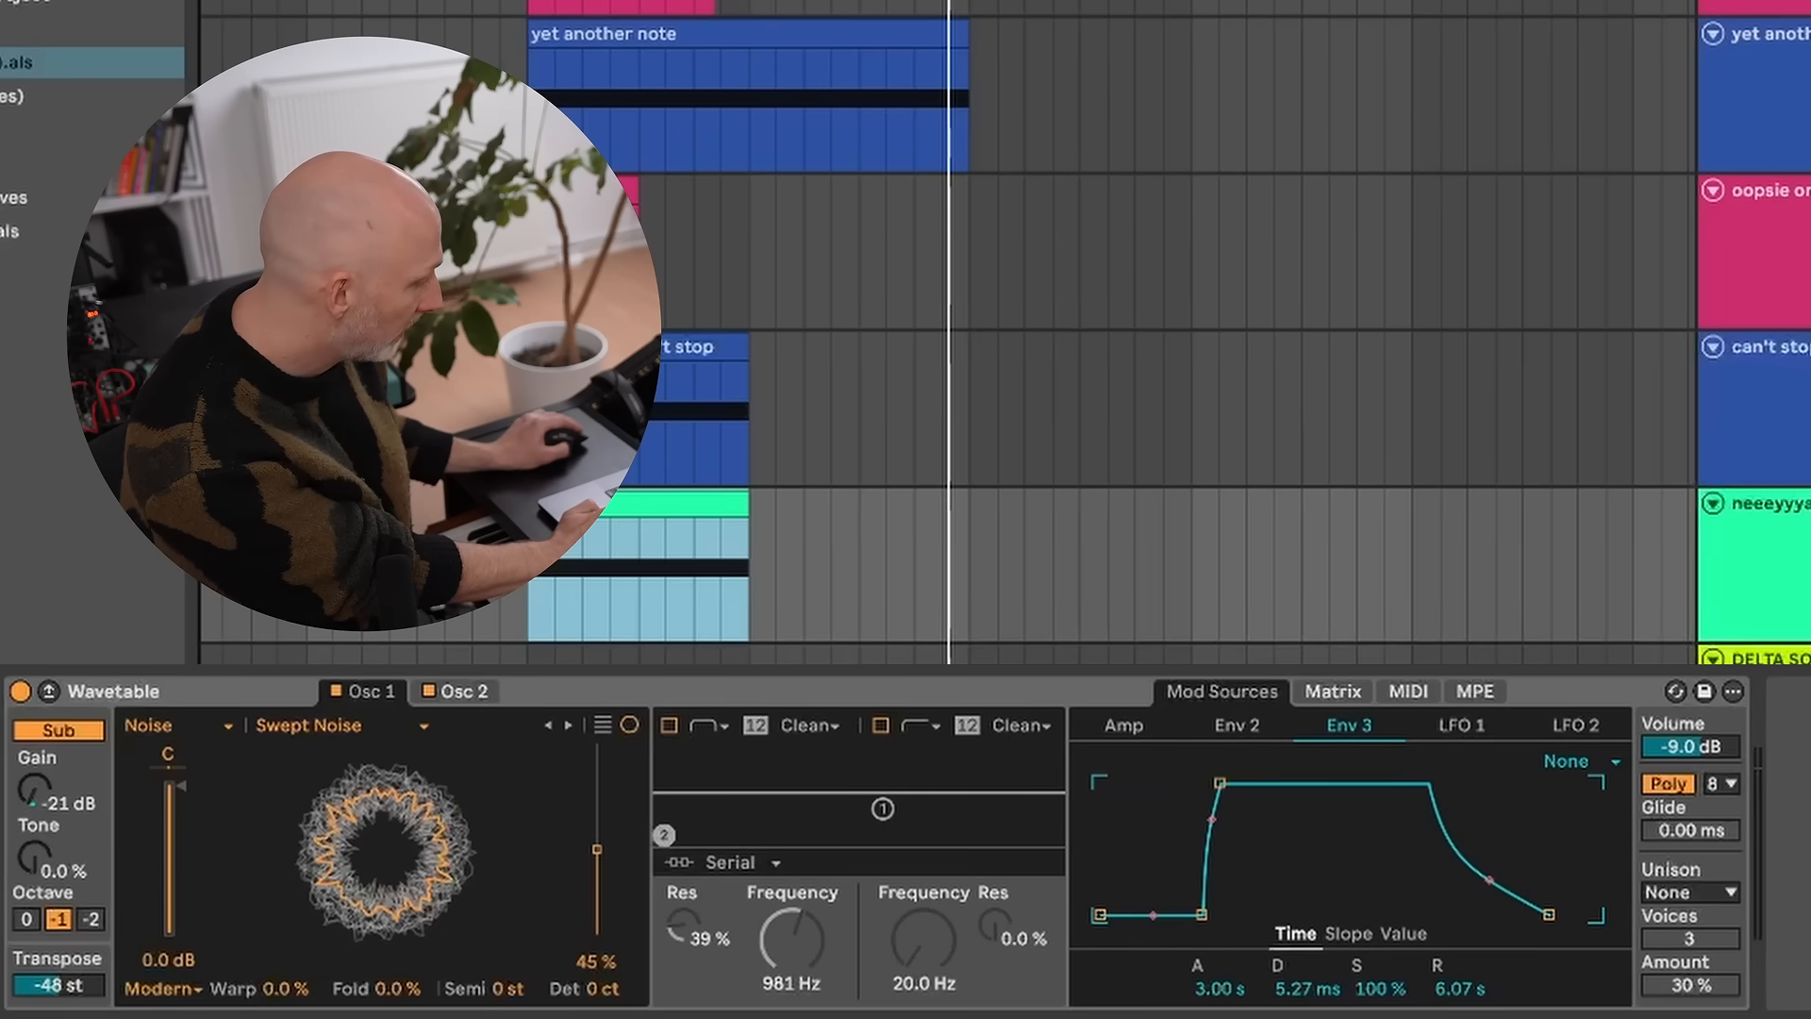